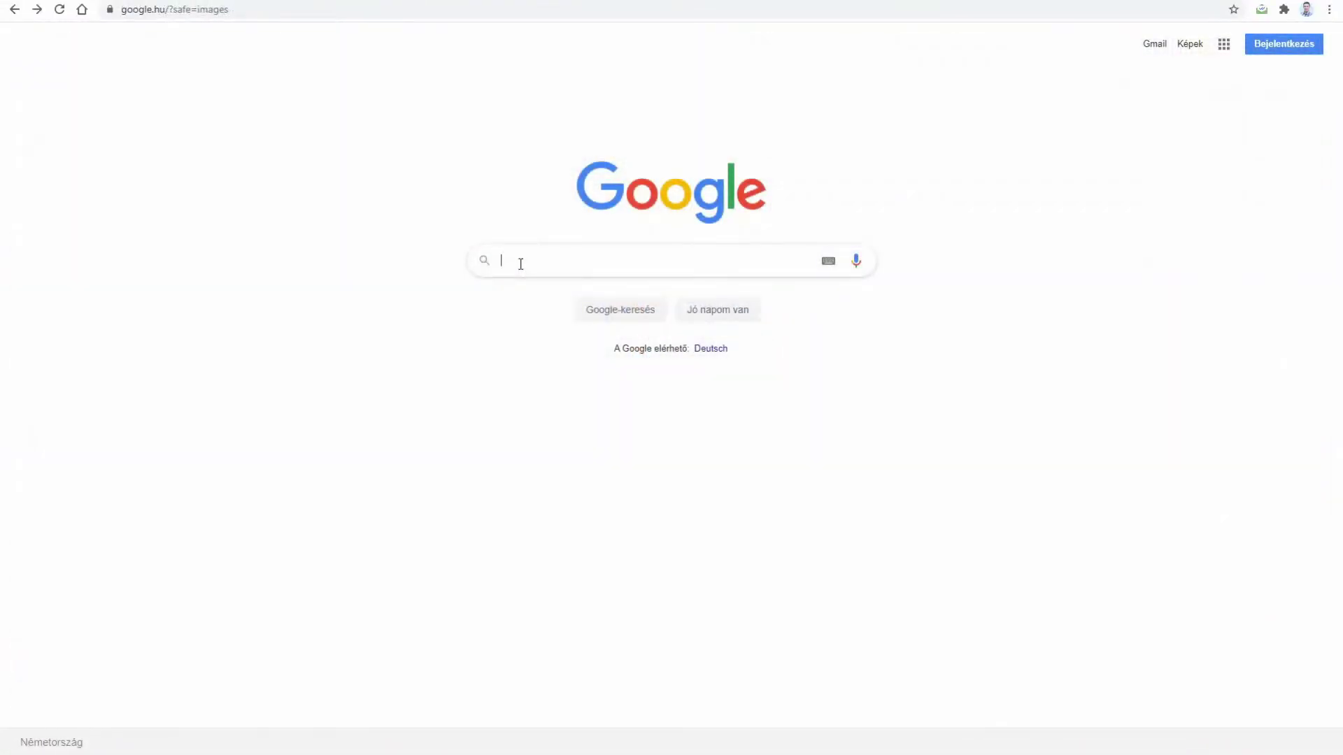
- Search Google for 'Davinci Resolve'
type("Davinci ")
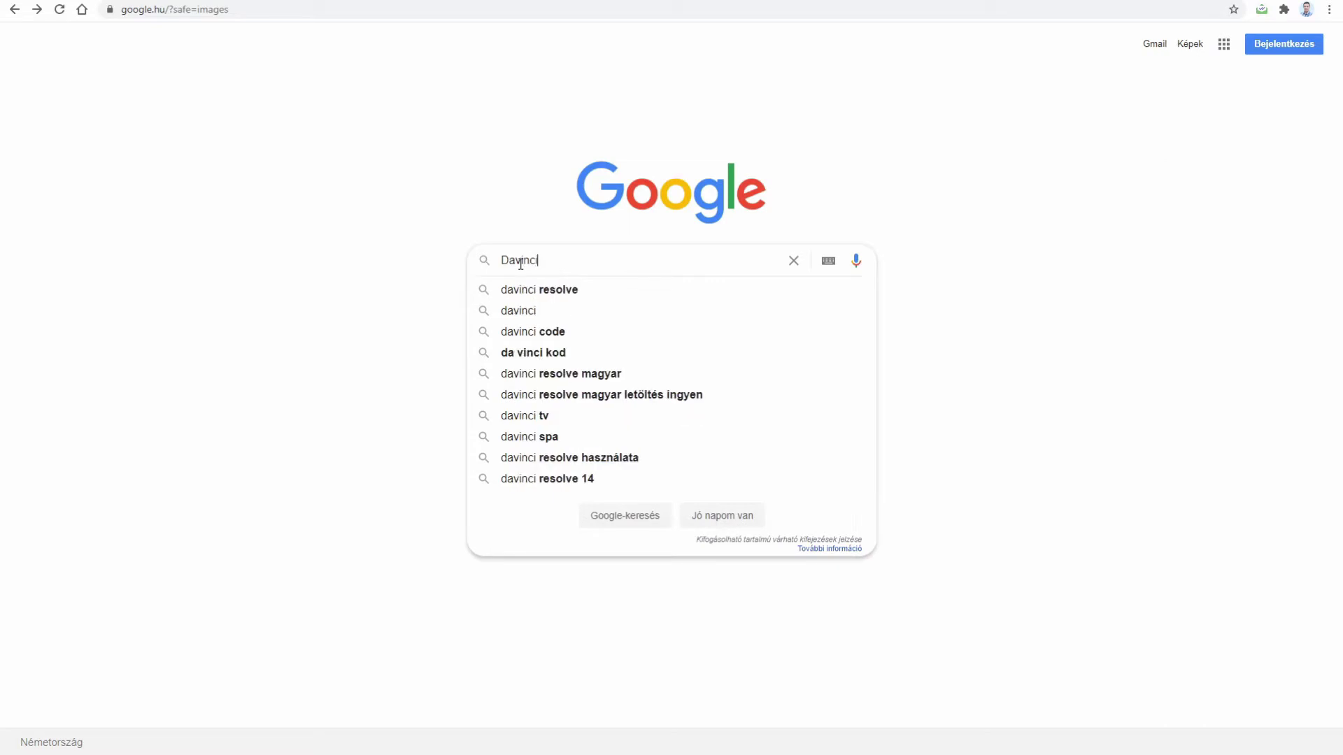
type("Resolve")
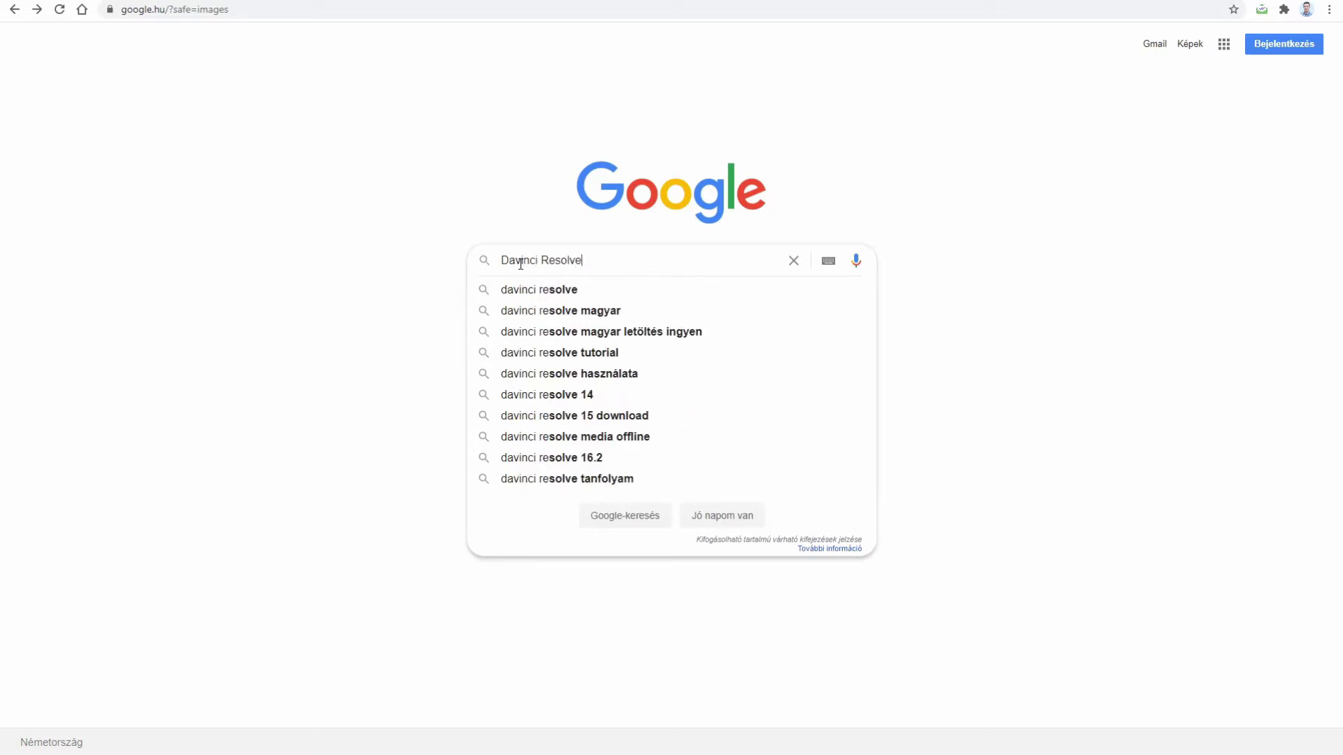
key("Return")
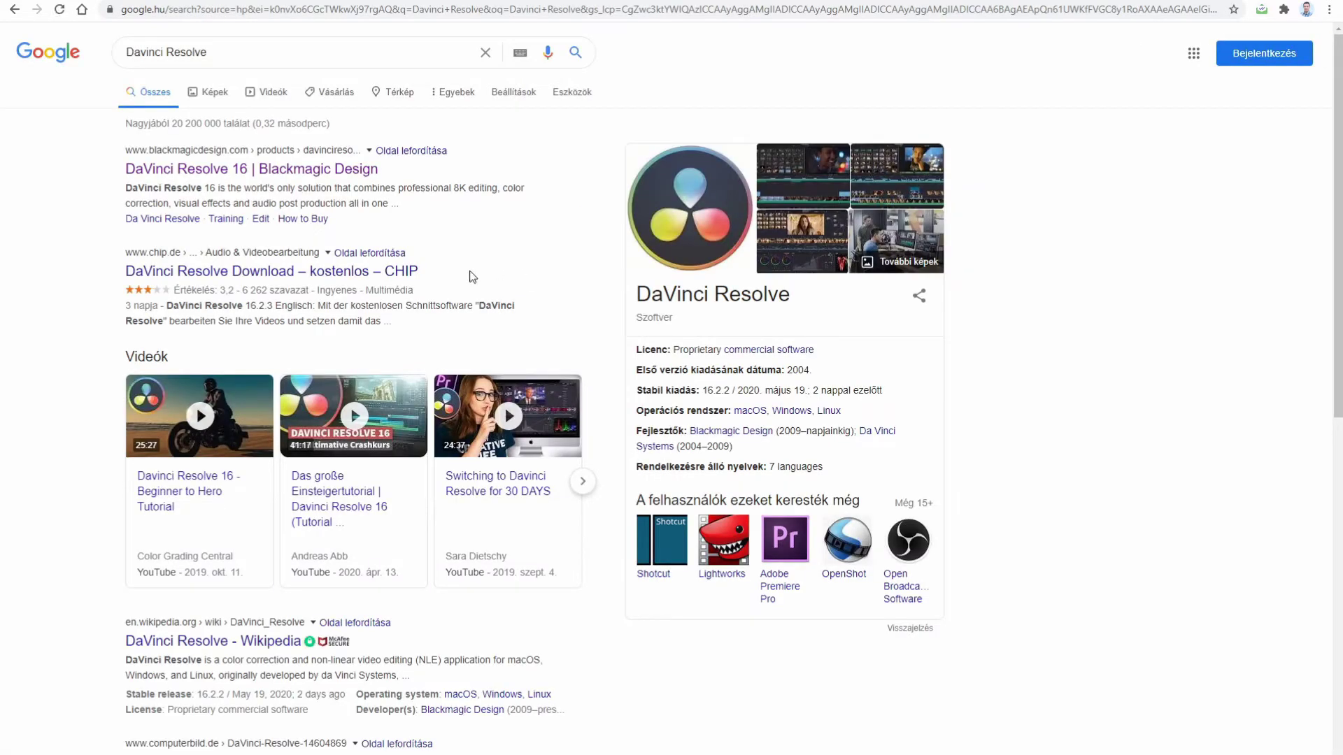
- Open the Blackmagic DaVinci Resolve 16 result and scroll to the free and $299 Studio download options
left_click(296, 176)
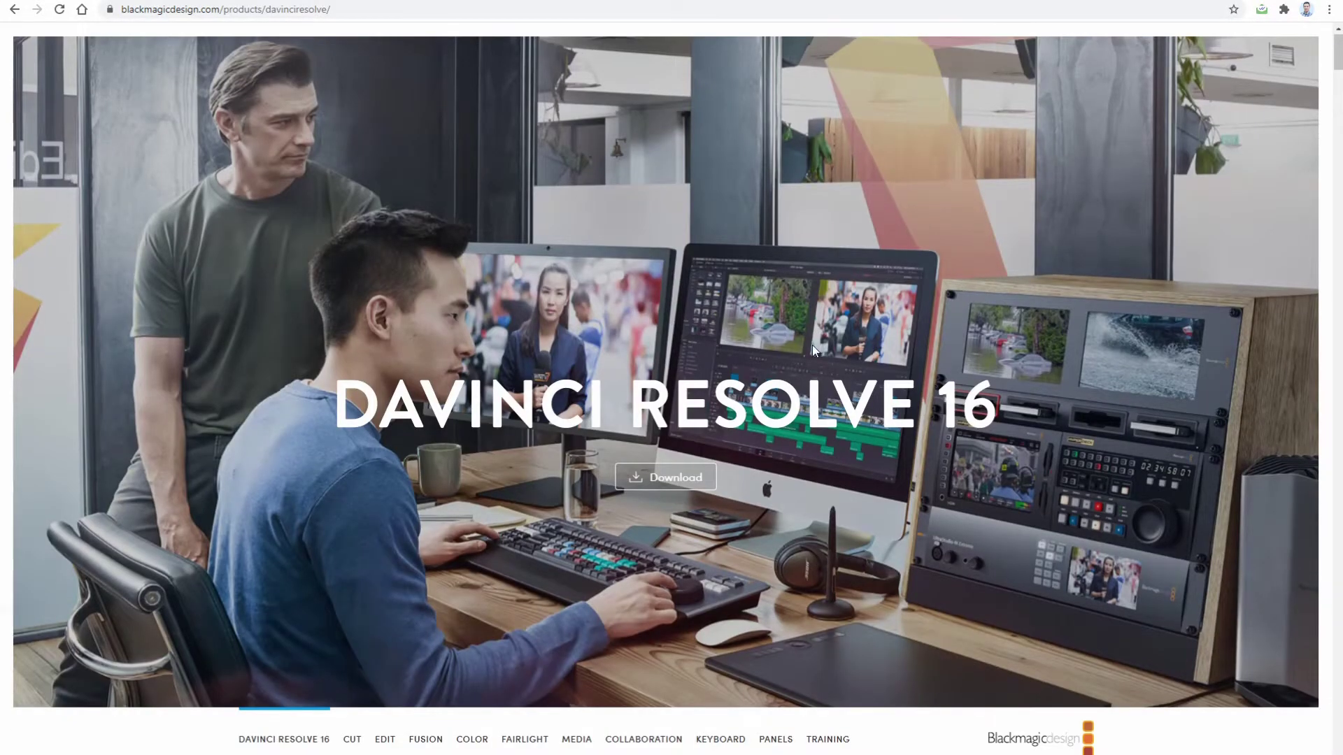
scroll(812, 345, "down", 10)
scroll(485, 524, "down", 10)
scroll(488, 530, "down", 6)
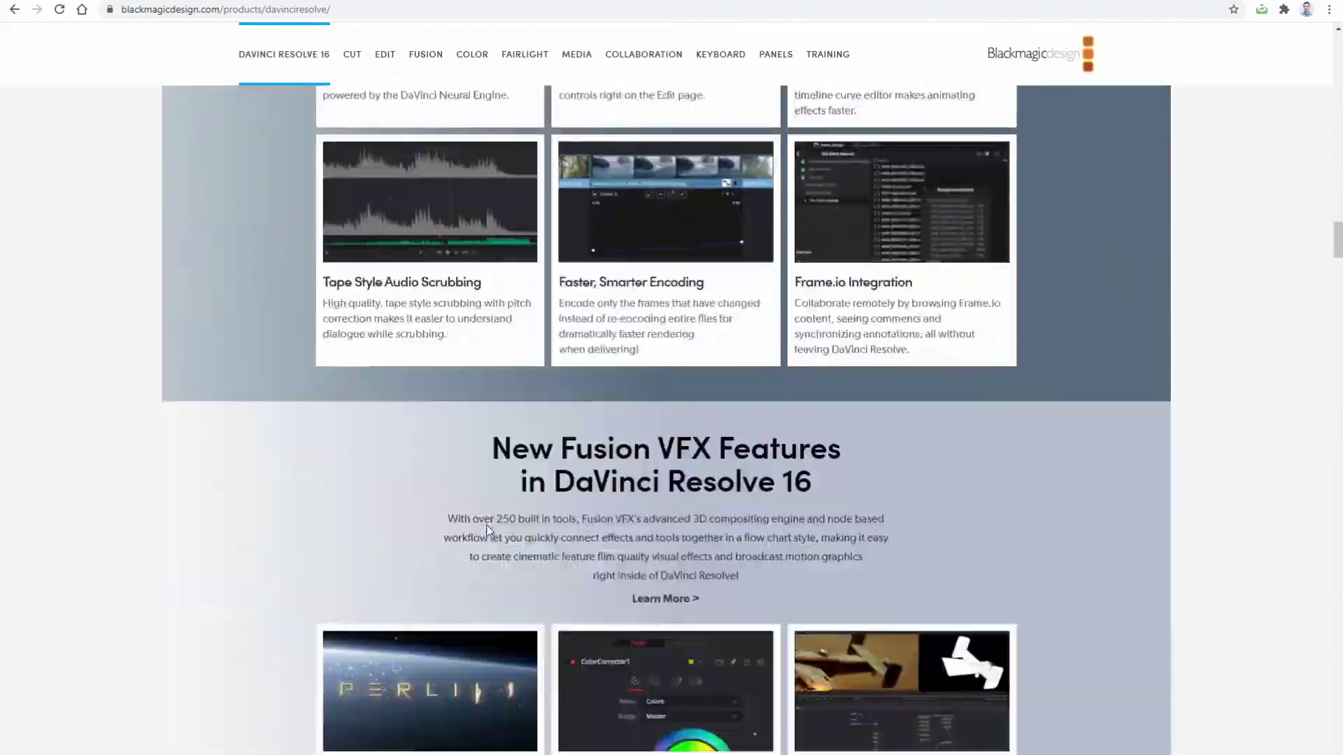
scroll(488, 530, "down", 6)
scroll(487, 531, "down", 3)
scroll(543, 505, "down", 3)
scroll(543, 505, "down", 10)
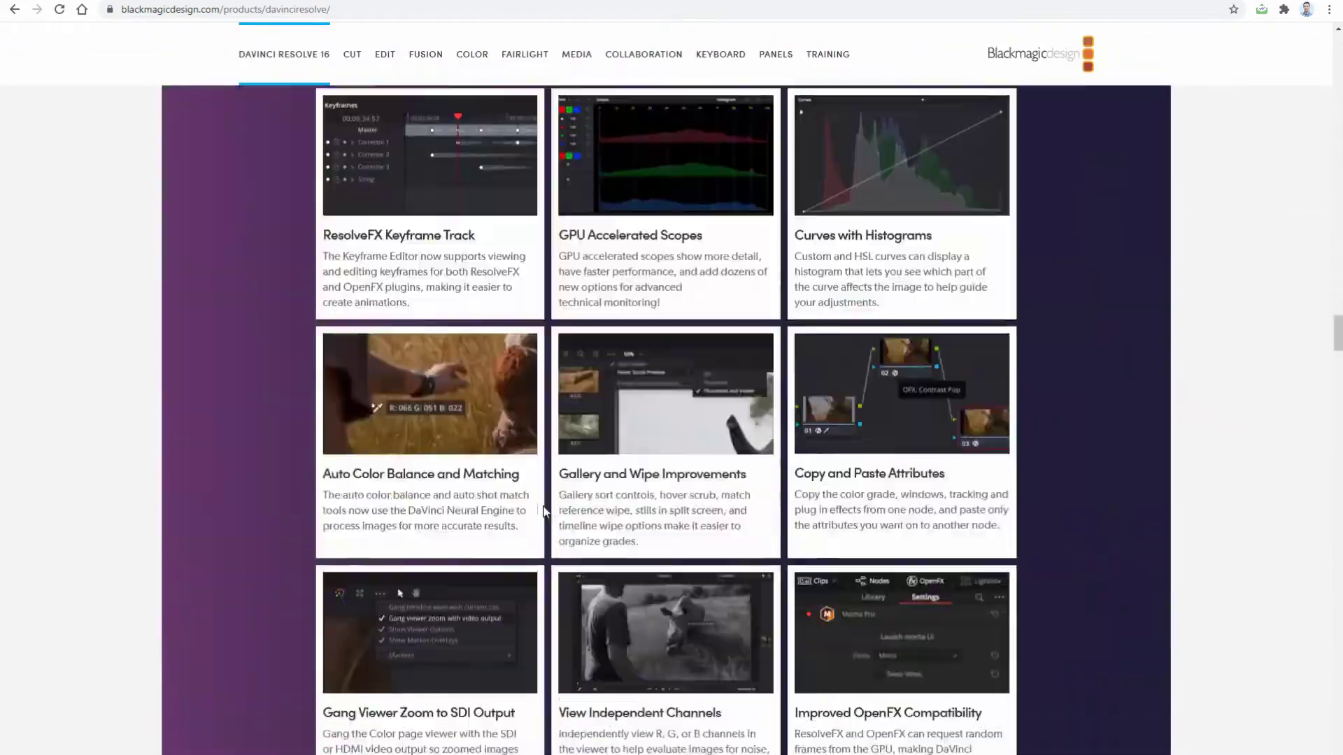
scroll(543, 505, "down", 10)
scroll(543, 505, "down", 10)
scroll(543, 505, "down", 10)
scroll(543, 505, "down", 10)
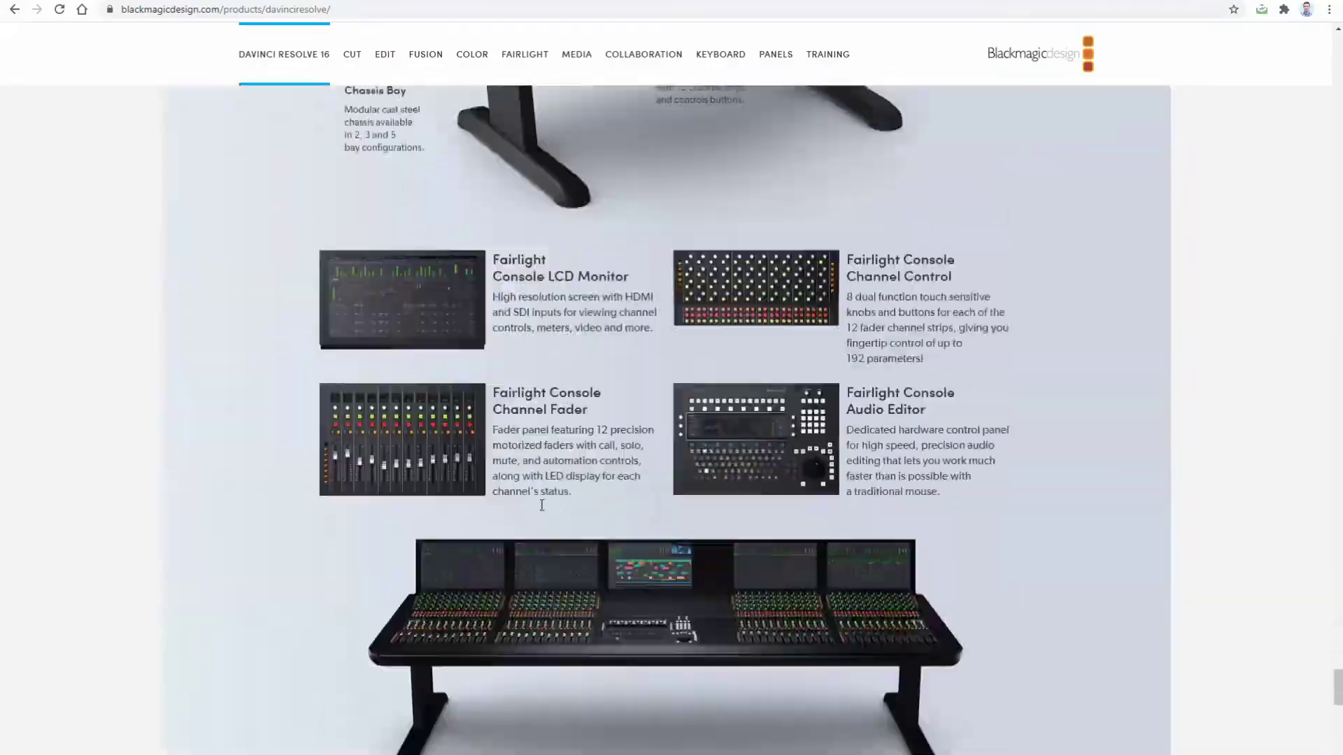
scroll(542, 505, "down", 10)
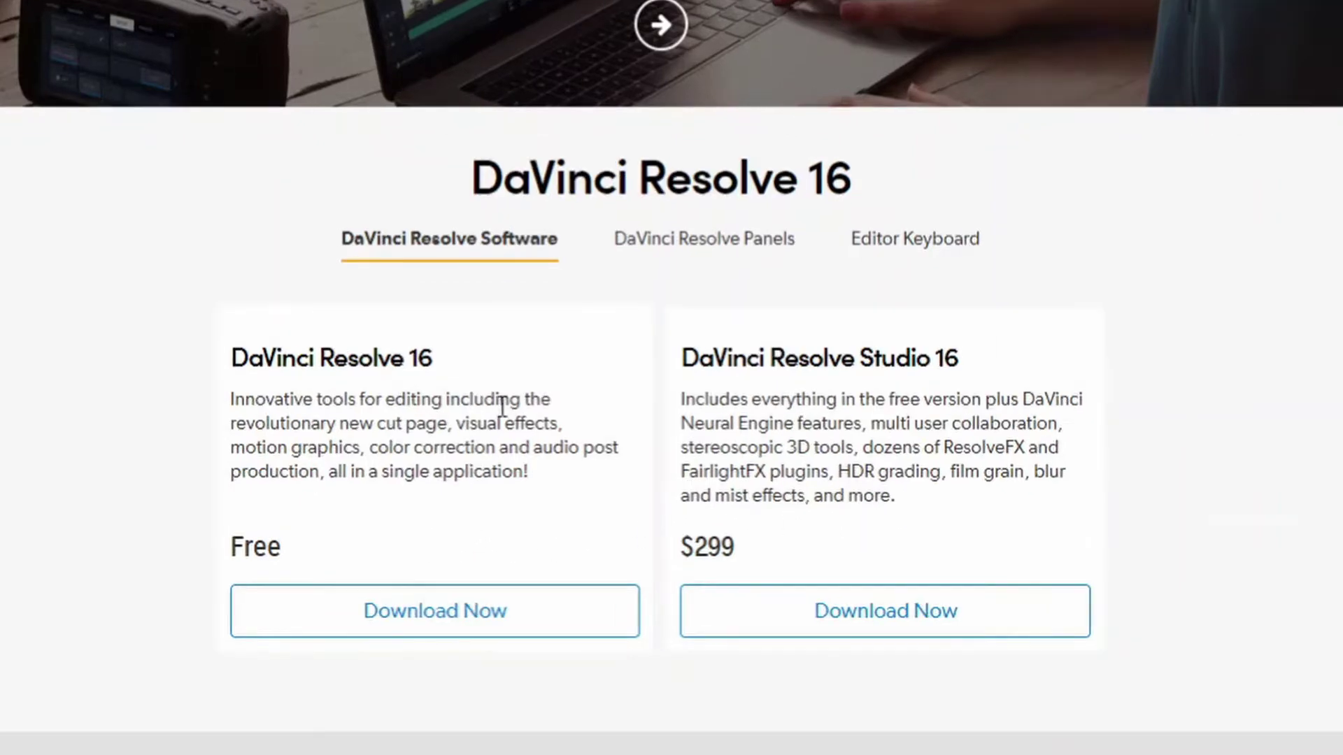
- Register and download the free DaVinci Resolve 16 for Windows
left_click(437, 621)
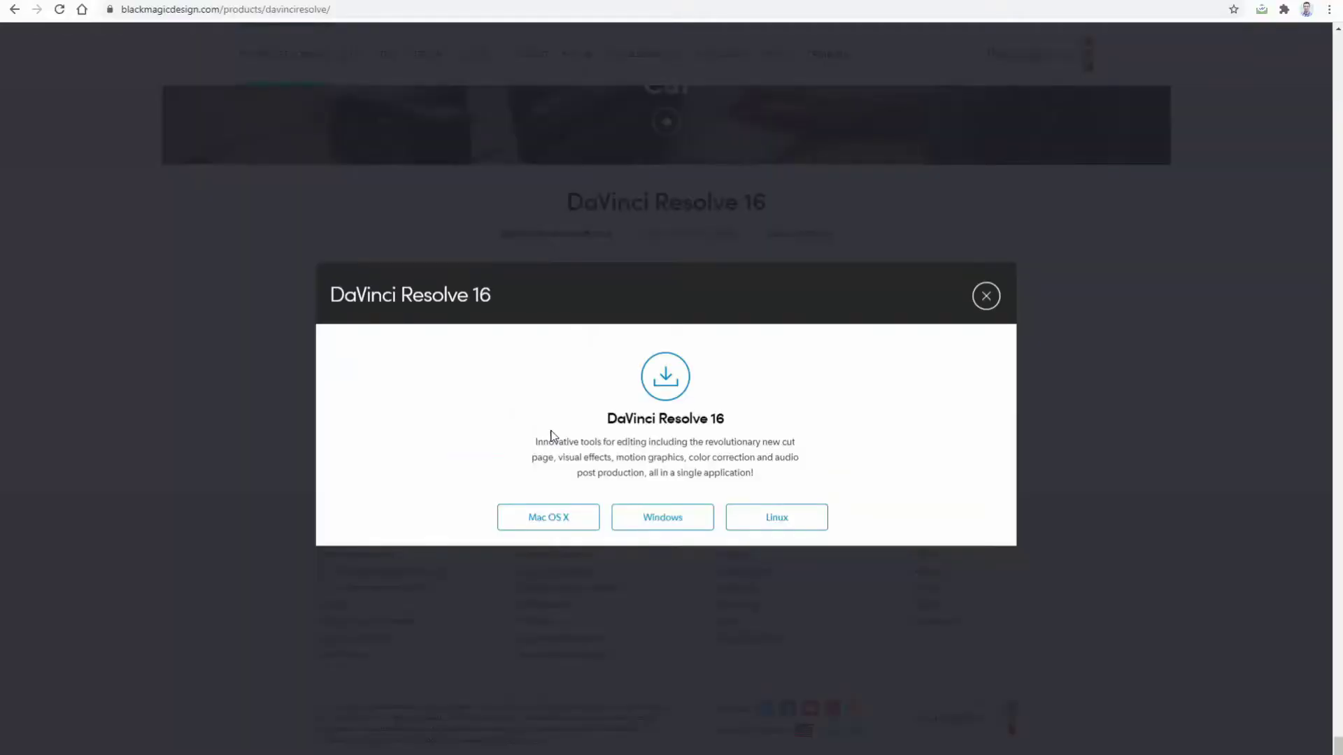
left_click(644, 518)
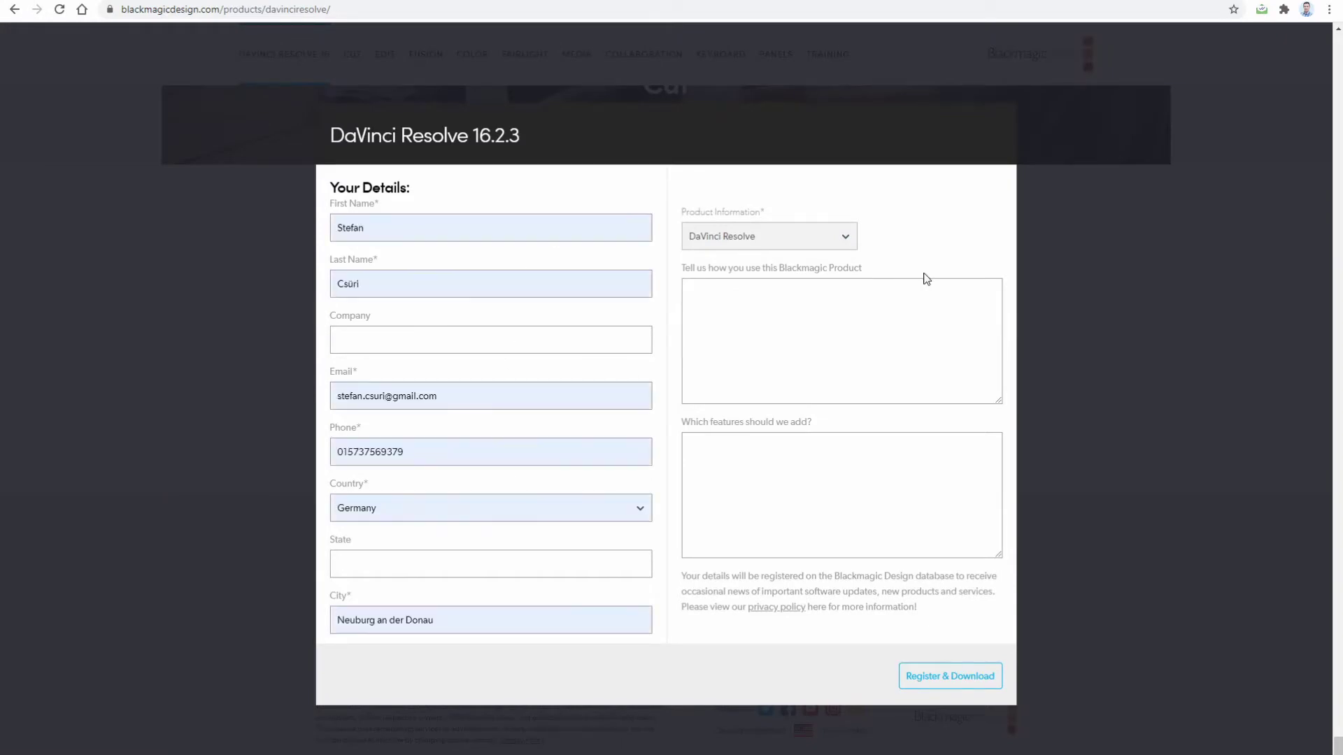
left_click(948, 682)
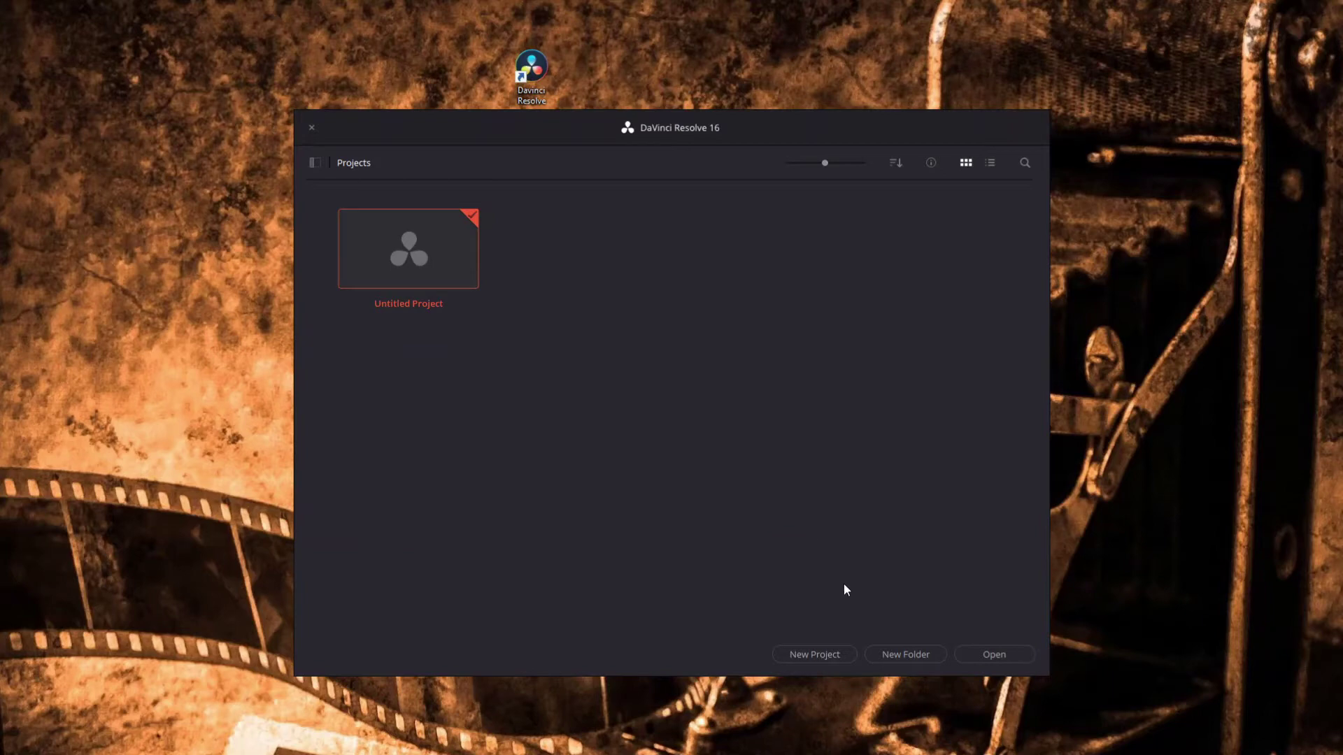
- After cancelling a first New Project and New Folder, start a new project named 'Proba'
left_click(822, 655)
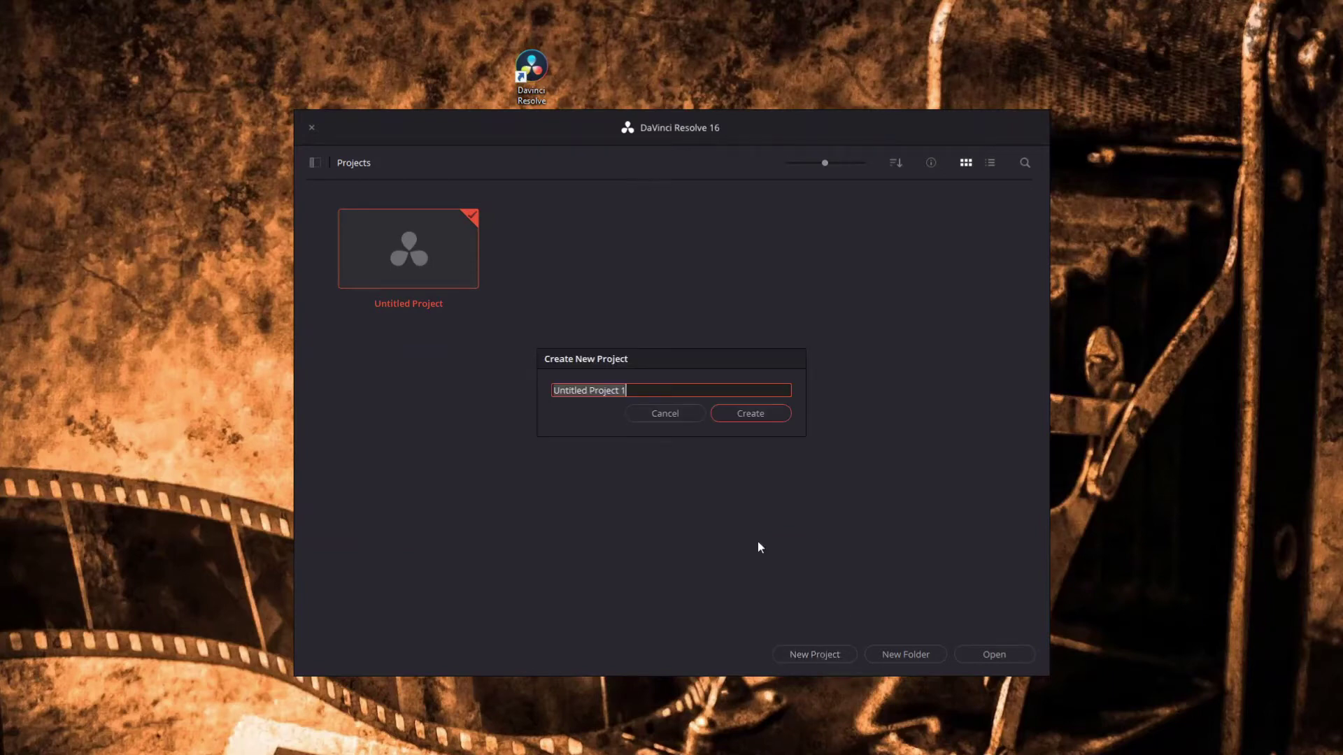
left_click(673, 417)
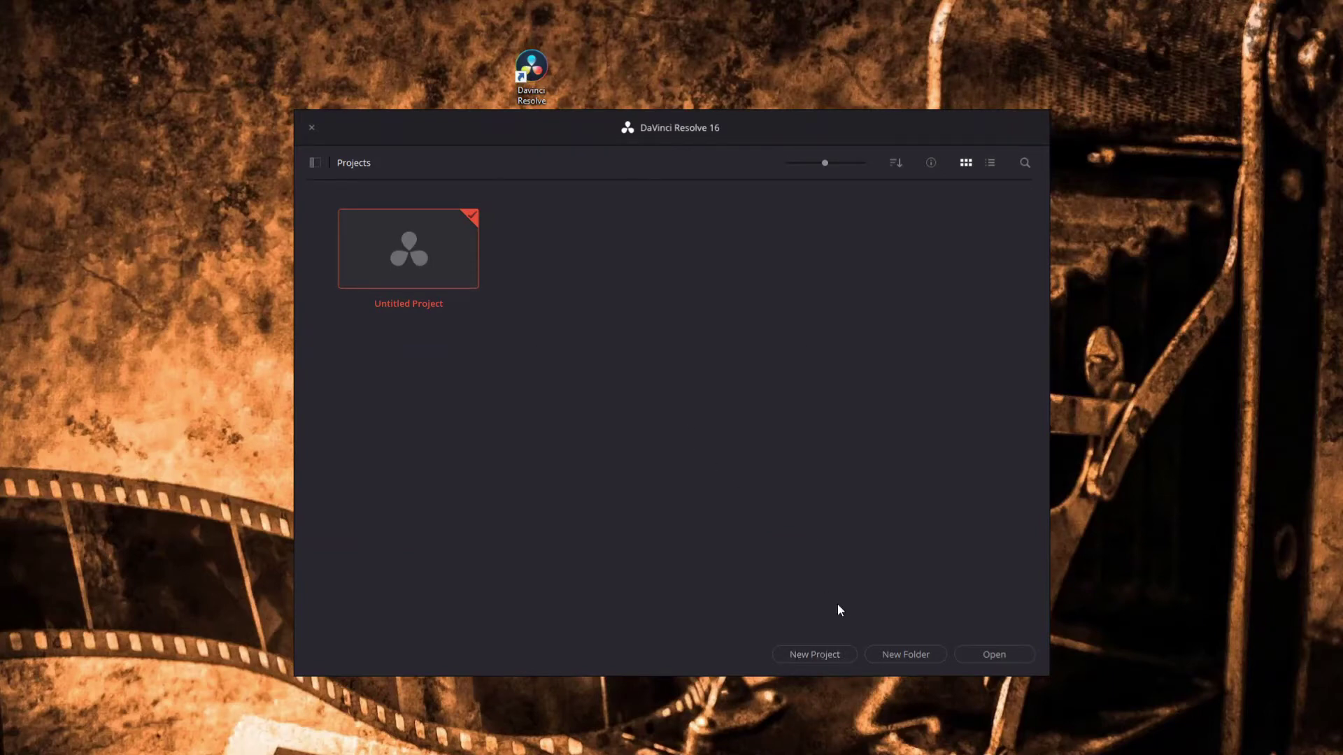
left_click(915, 655)
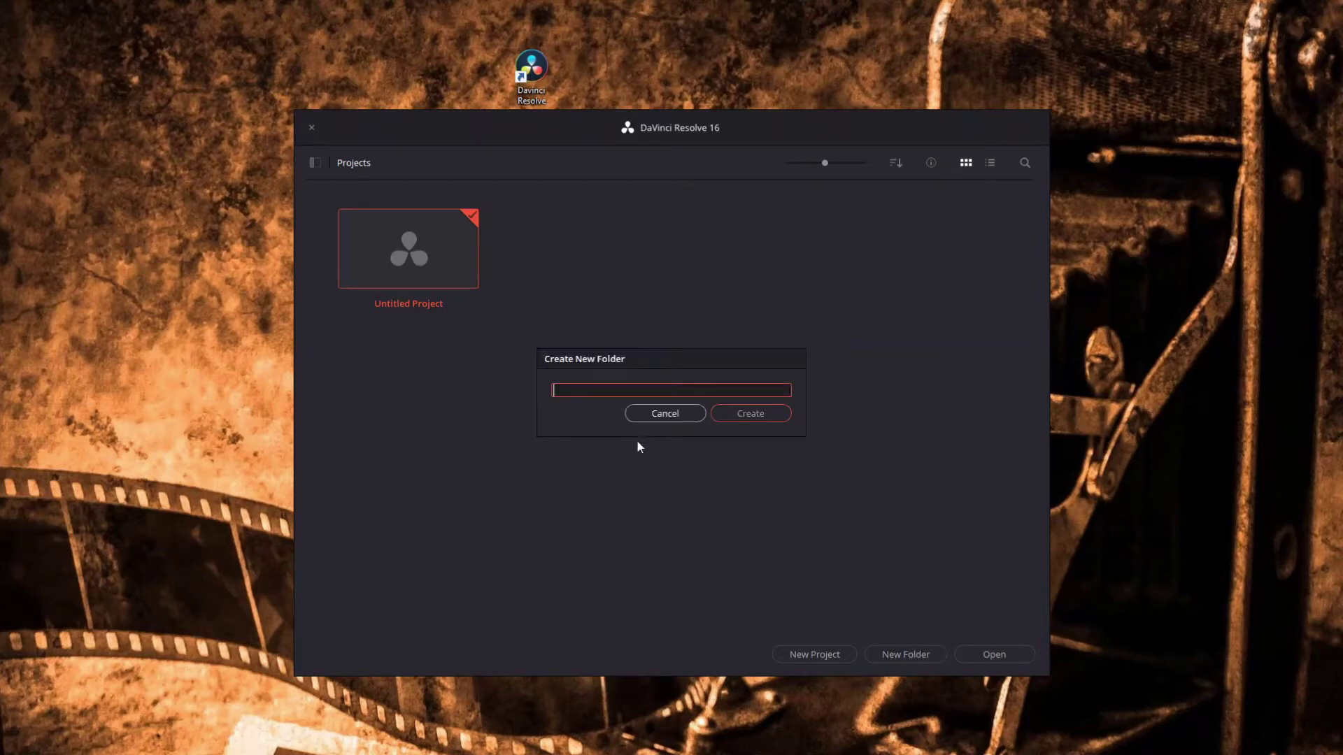
left_click(662, 414)
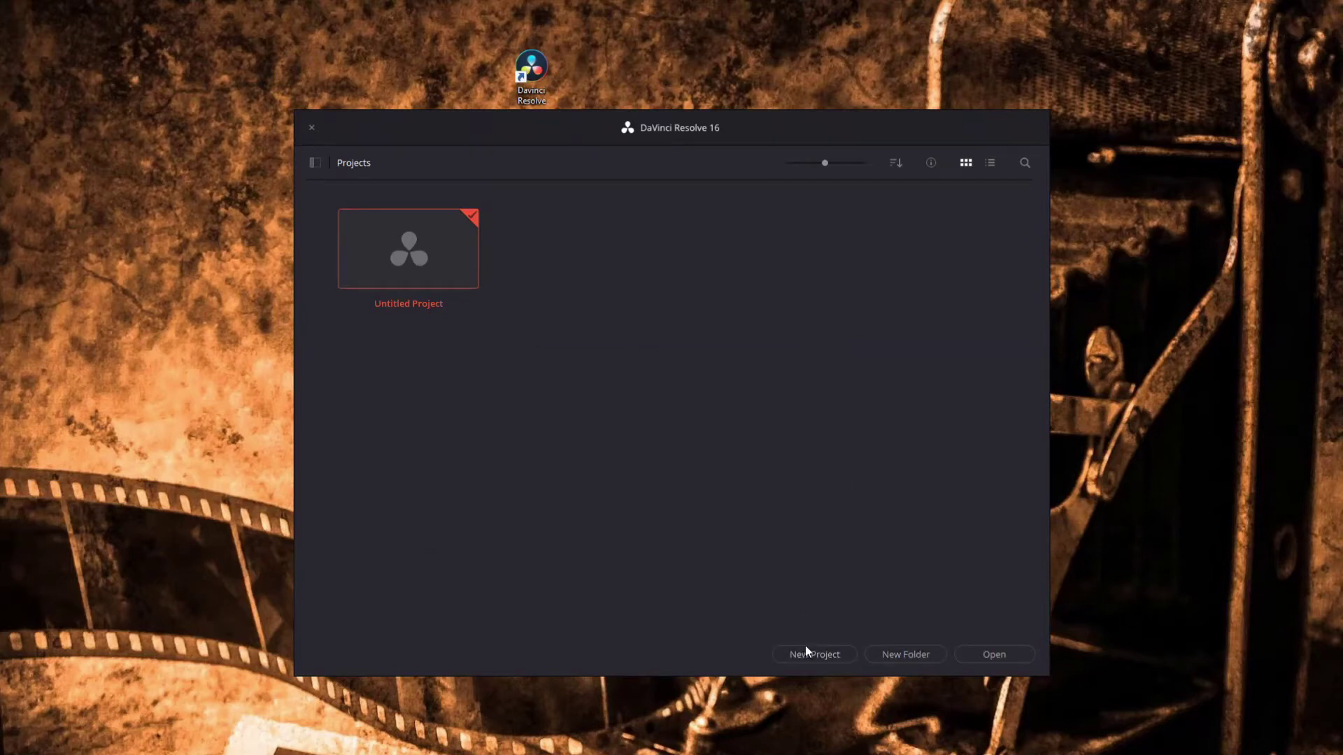
left_click(808, 650)
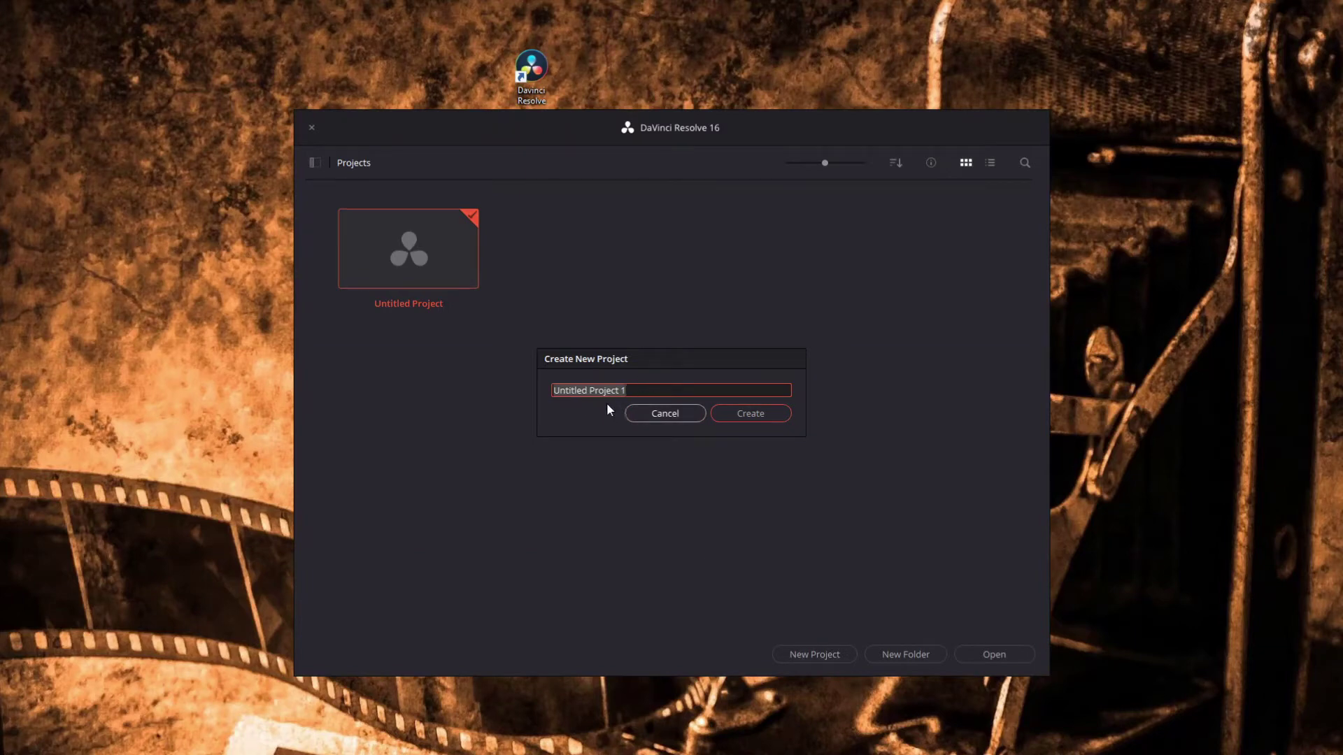
type("Proba")
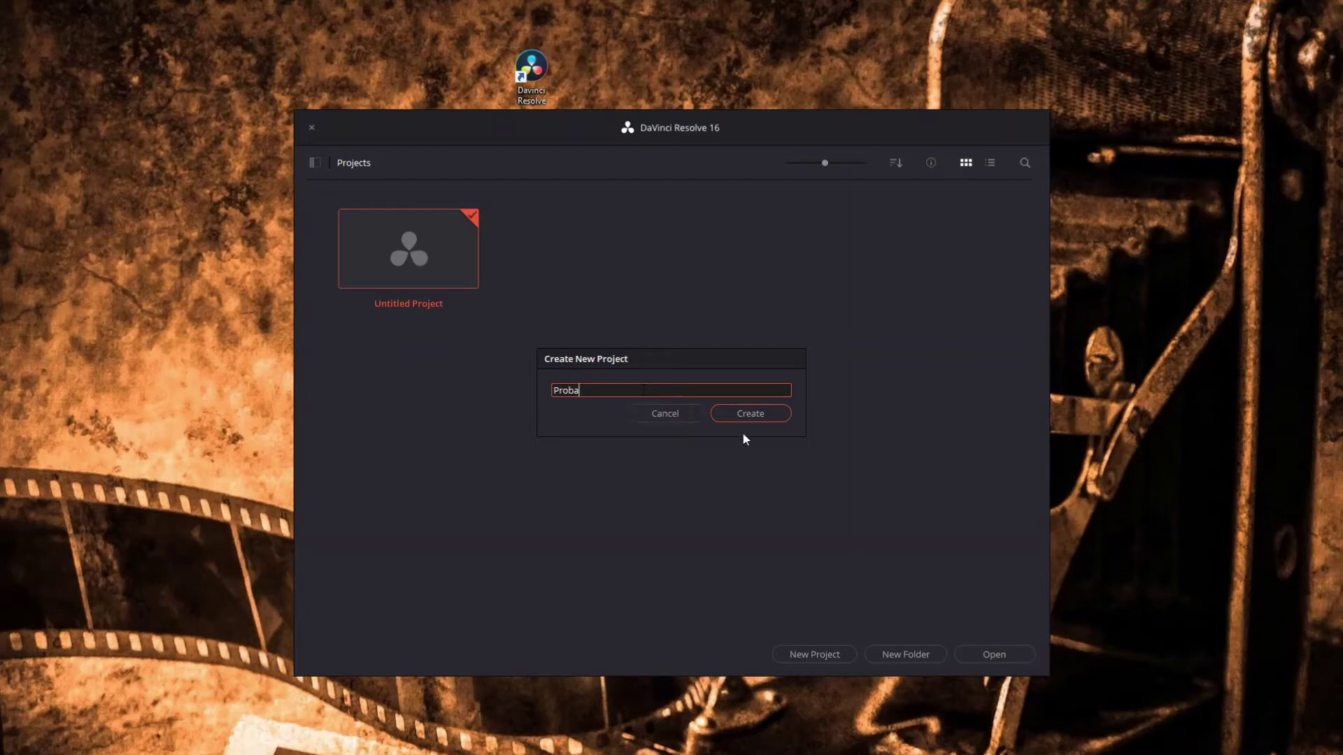
- Create the Proba project and import the Youtube_100_Köszönöm clip into the media pool
left_click(765, 414)
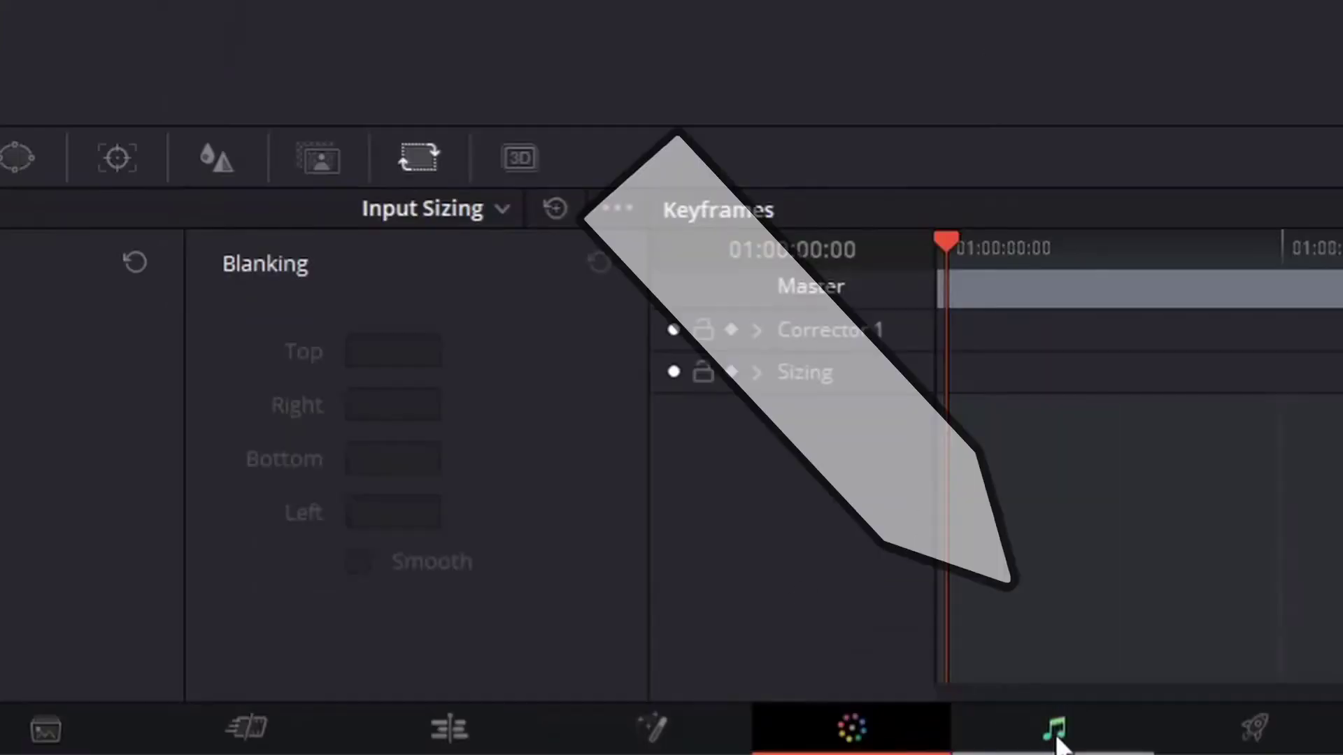
left_click(1057, 736)
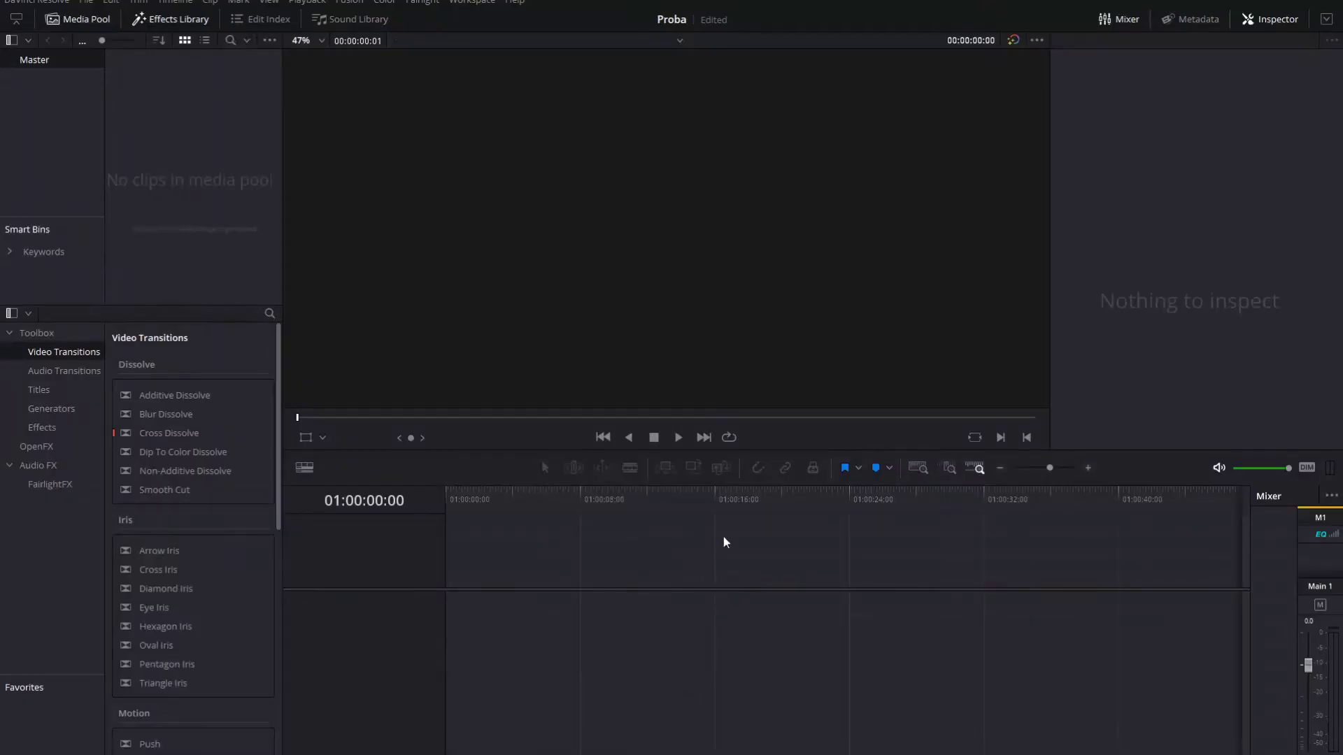
right_click(174, 261)
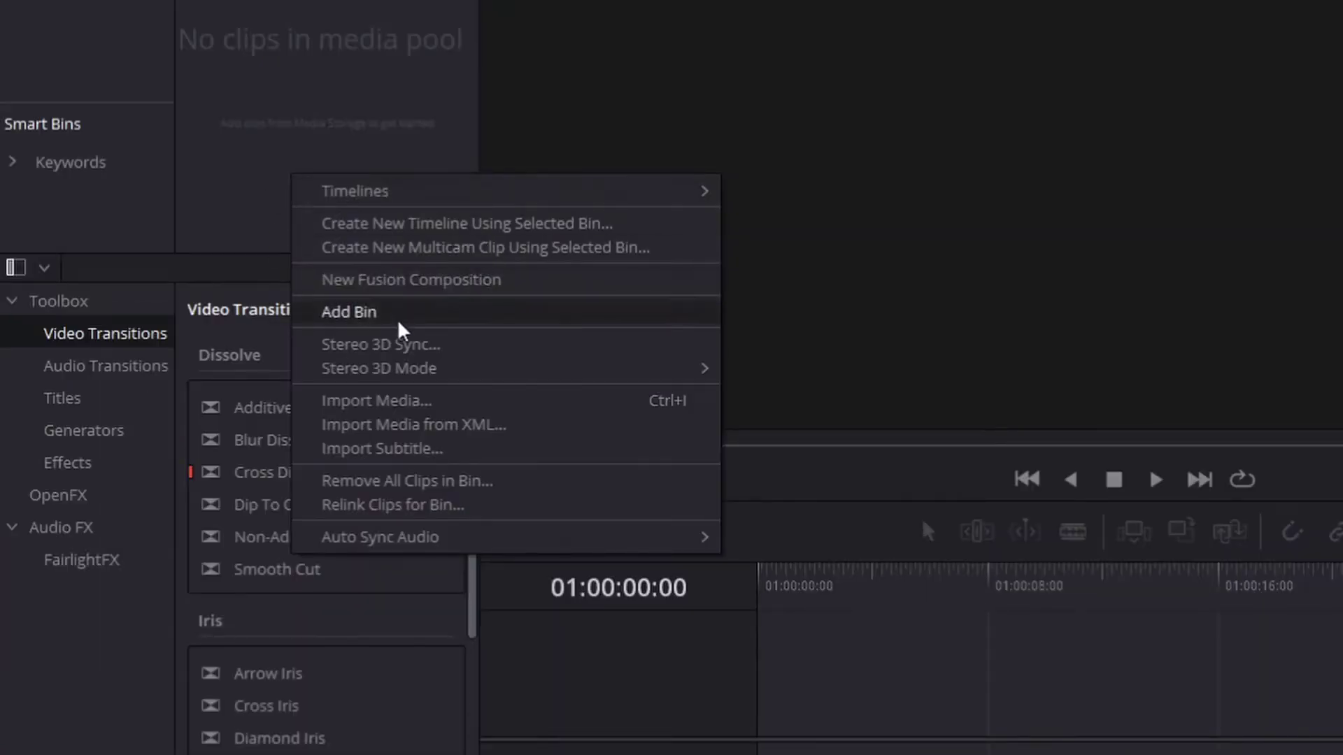
left_click(426, 397)
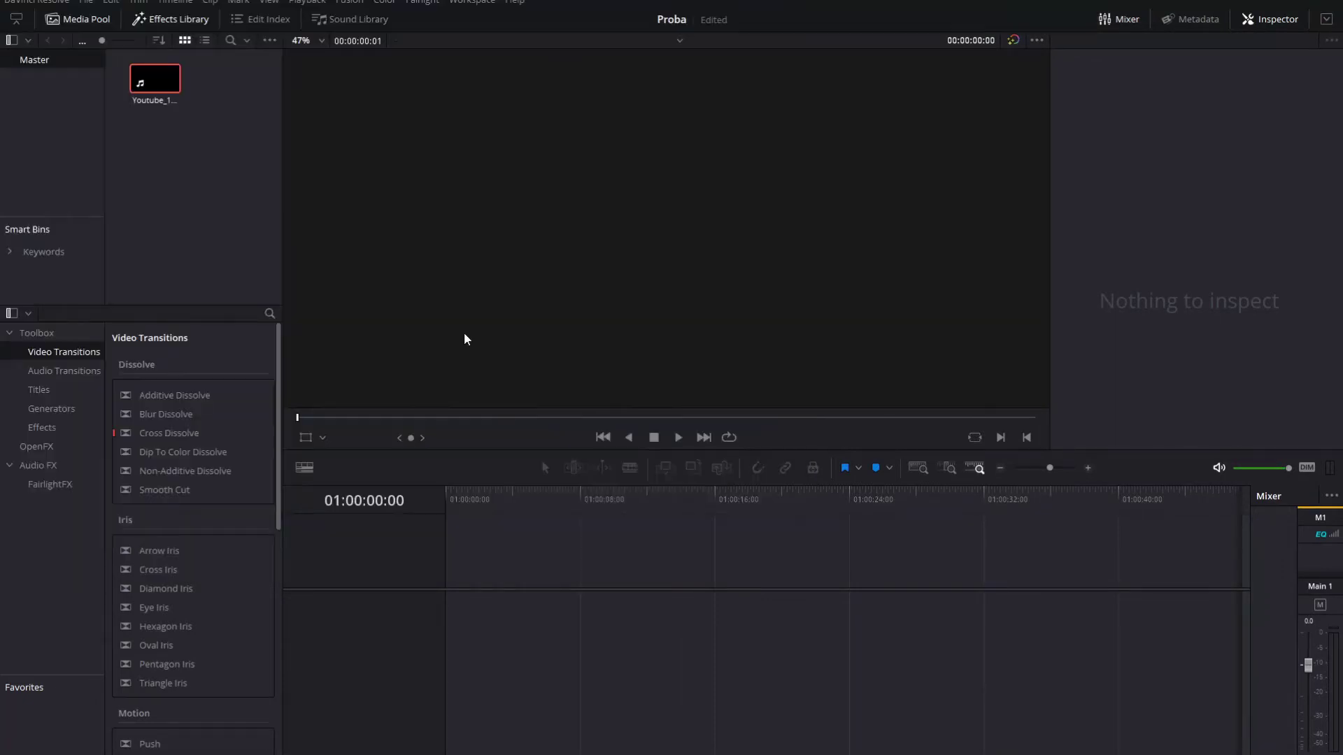
- Drop Youtube_100_Köszönöm.mp4 onto a new Timeline 1 and select it with Linked Selection on
left_click_drag(155, 78, 518, 578)
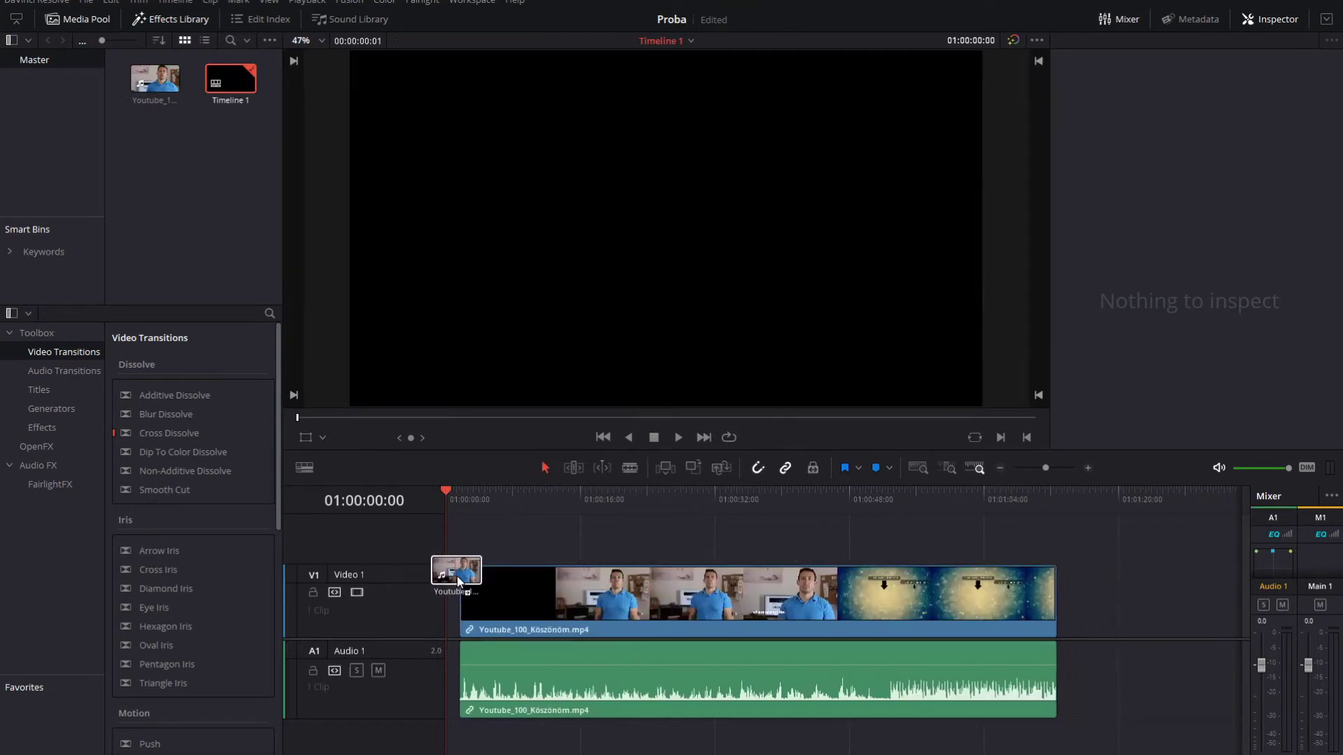
left_click_drag(518, 578, 542, 578)
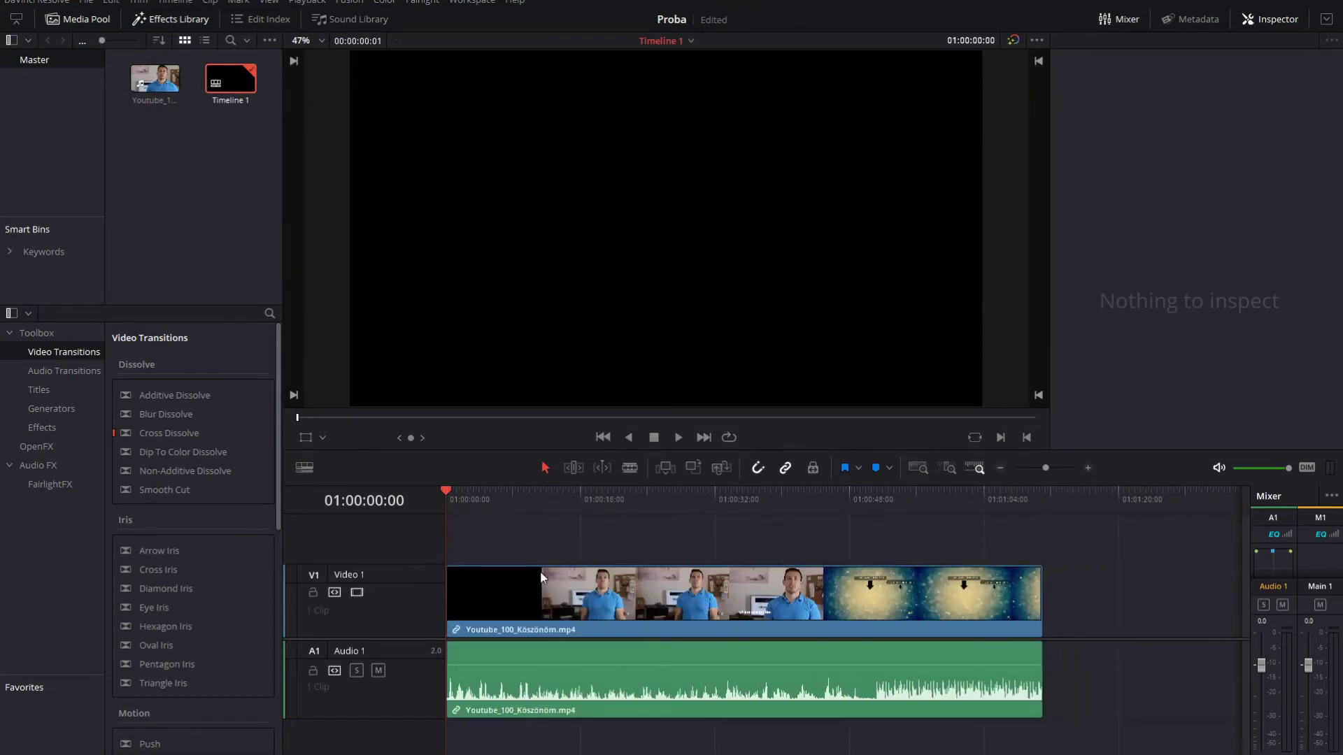
left_click(507, 598)
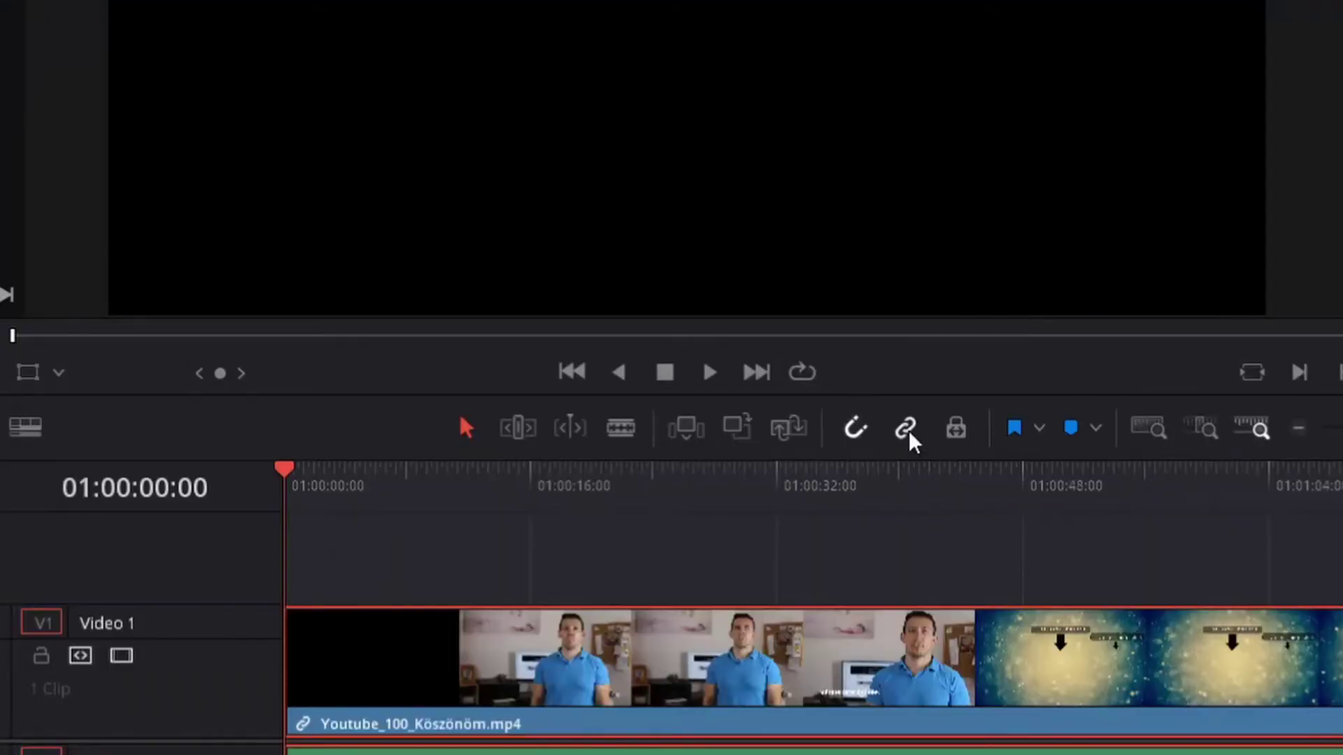
left_click(909, 558)
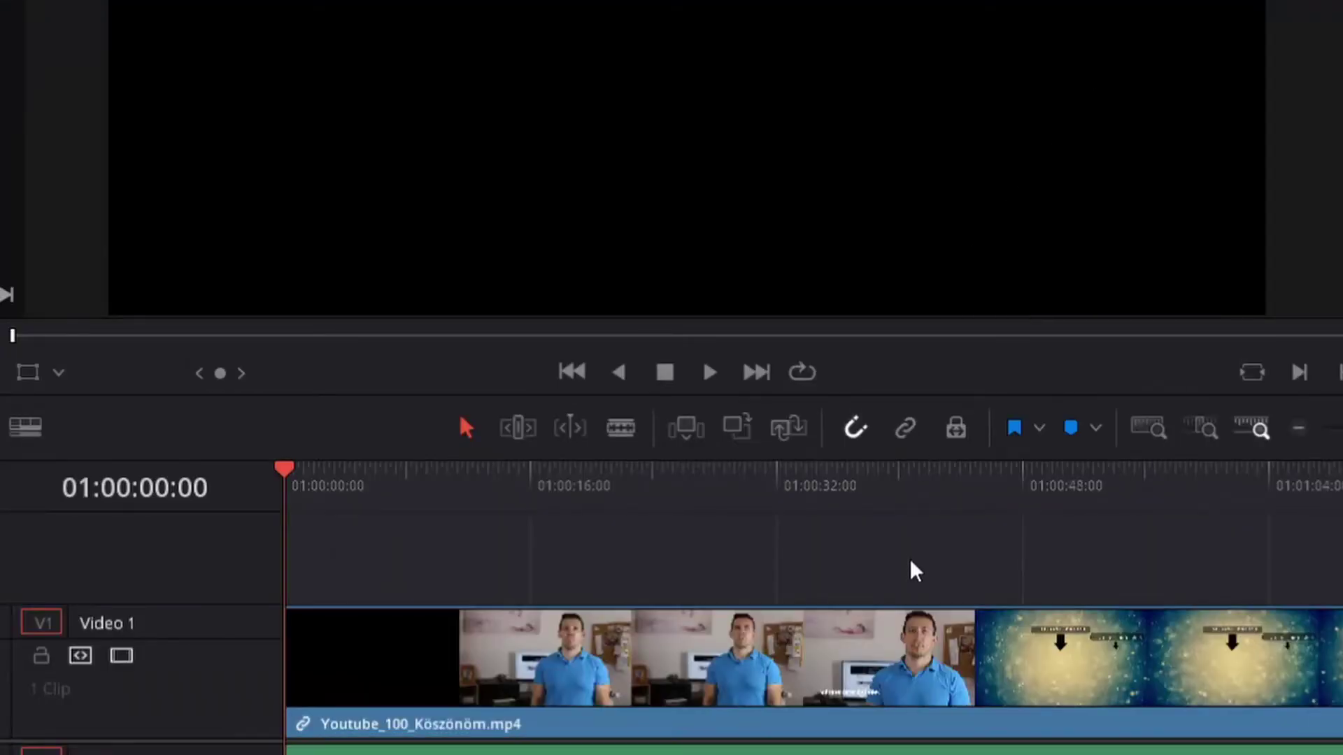
left_click(823, 653)
left_click(786, 469)
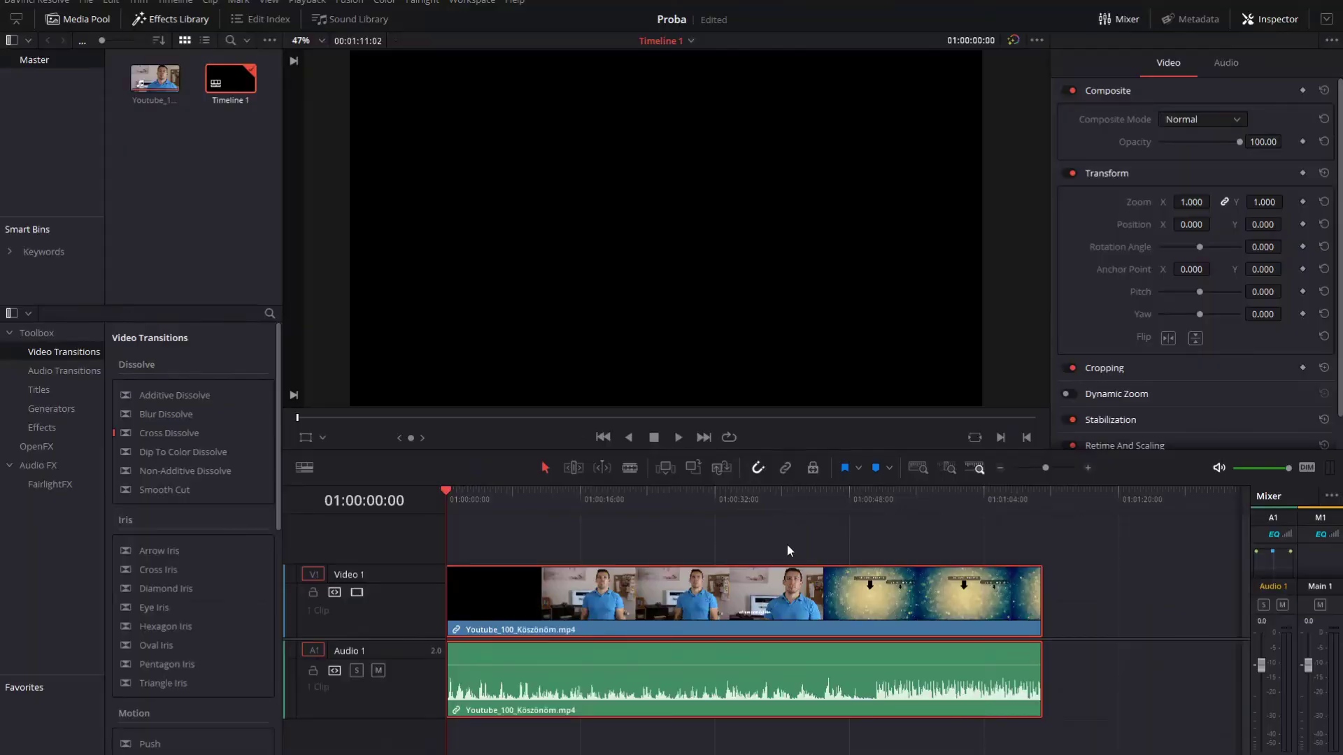
- Park the playhead at 01:00:19:08 and switch from Selection mode to the Blade tool
mouse_move(655, 657)
left_mouse_down()
mouse_move(676, 652)
mouse_move(654, 650)
left_mouse_up()
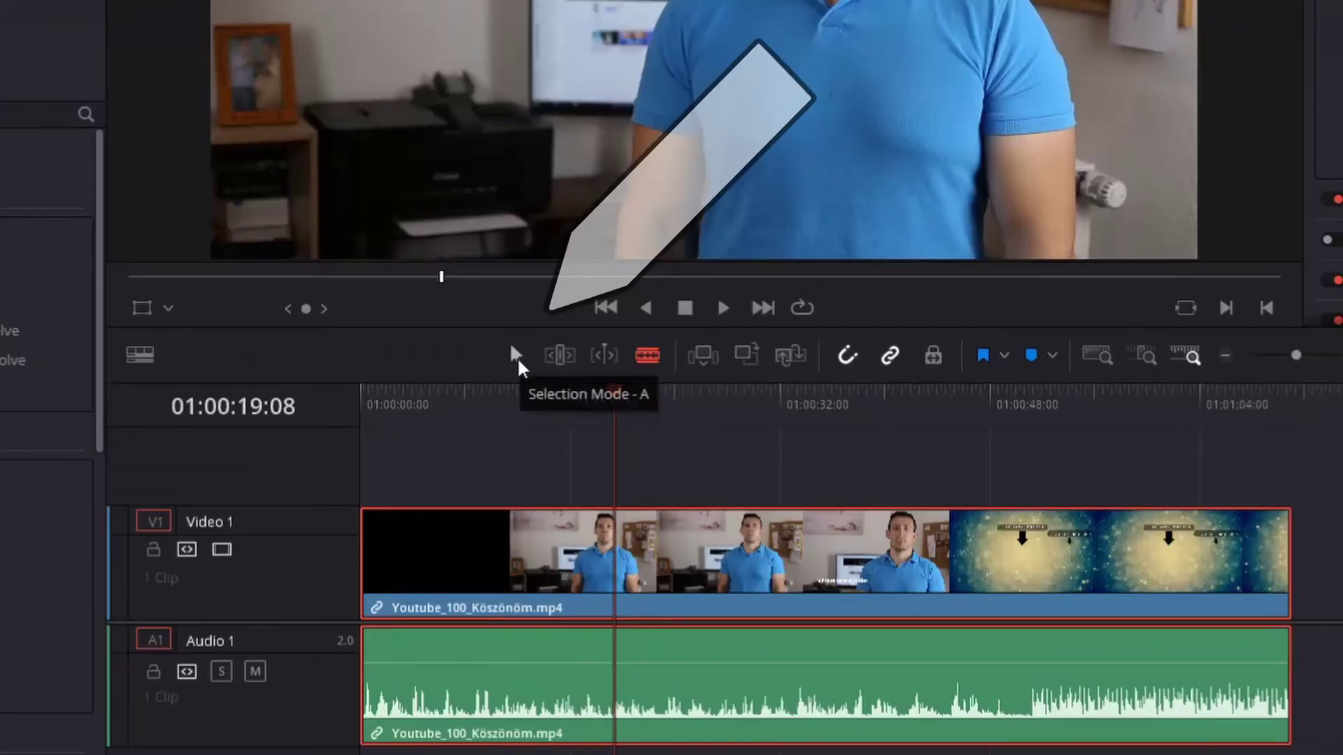
left_click(518, 356)
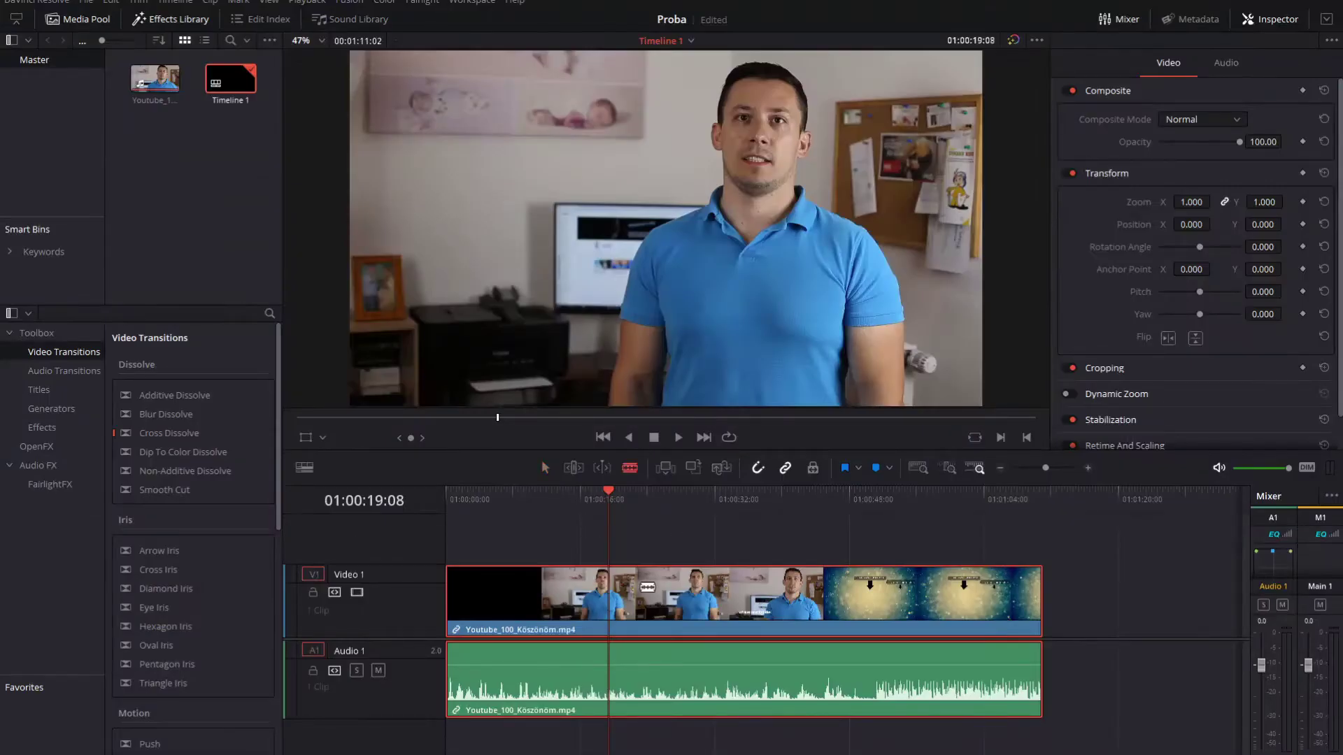
key("b")
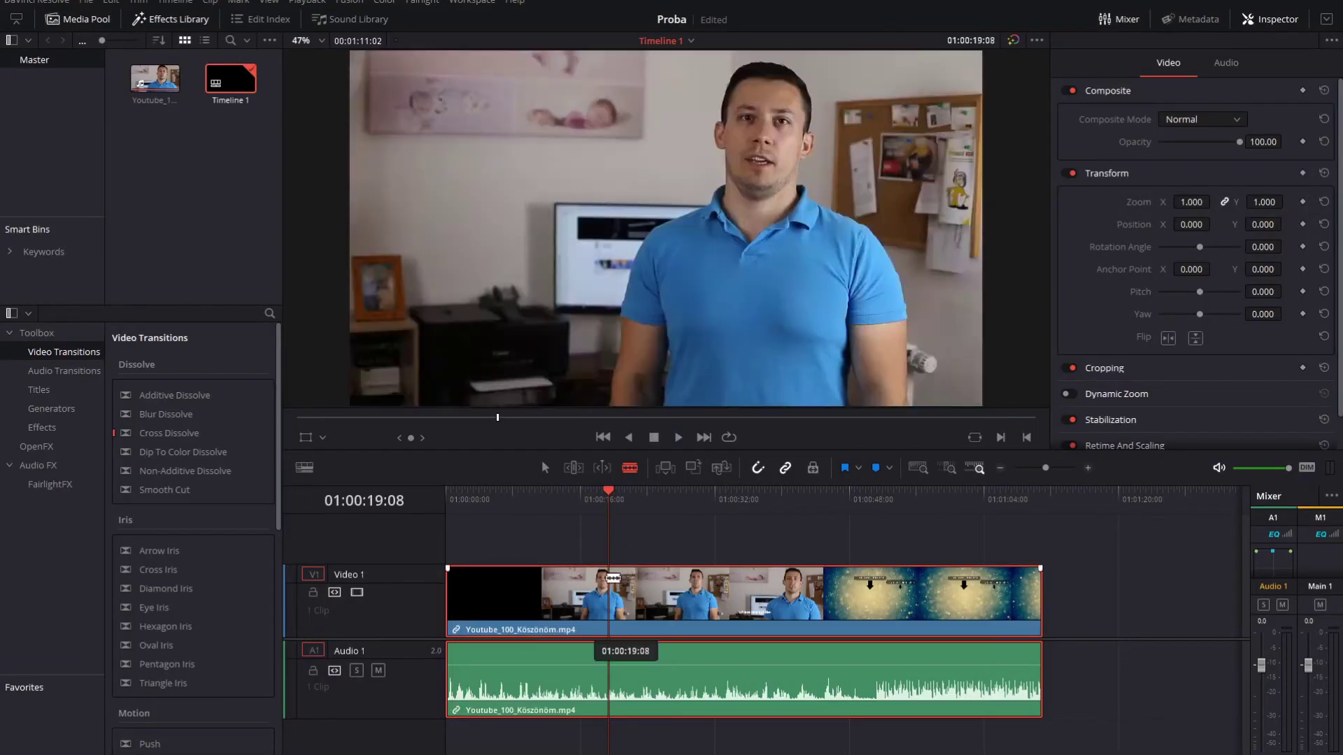
left_click(606, 586)
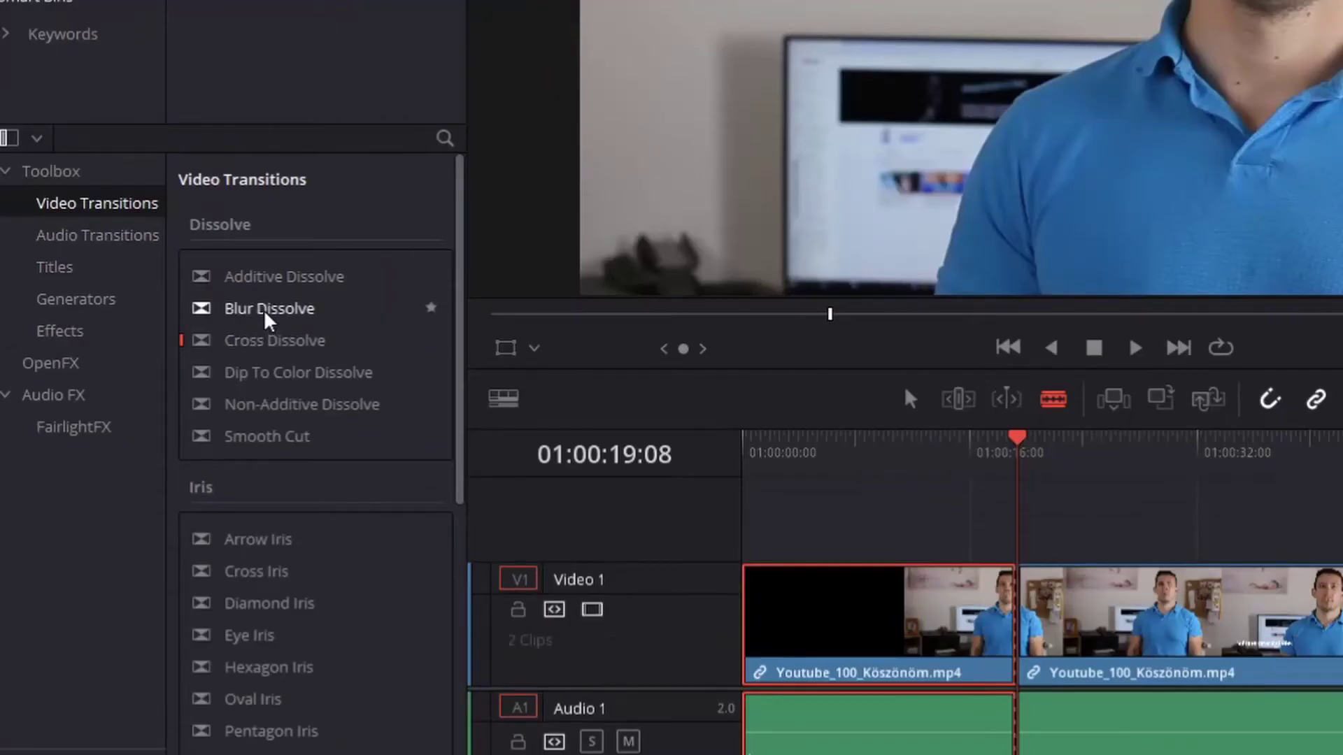
left_click(268, 315)
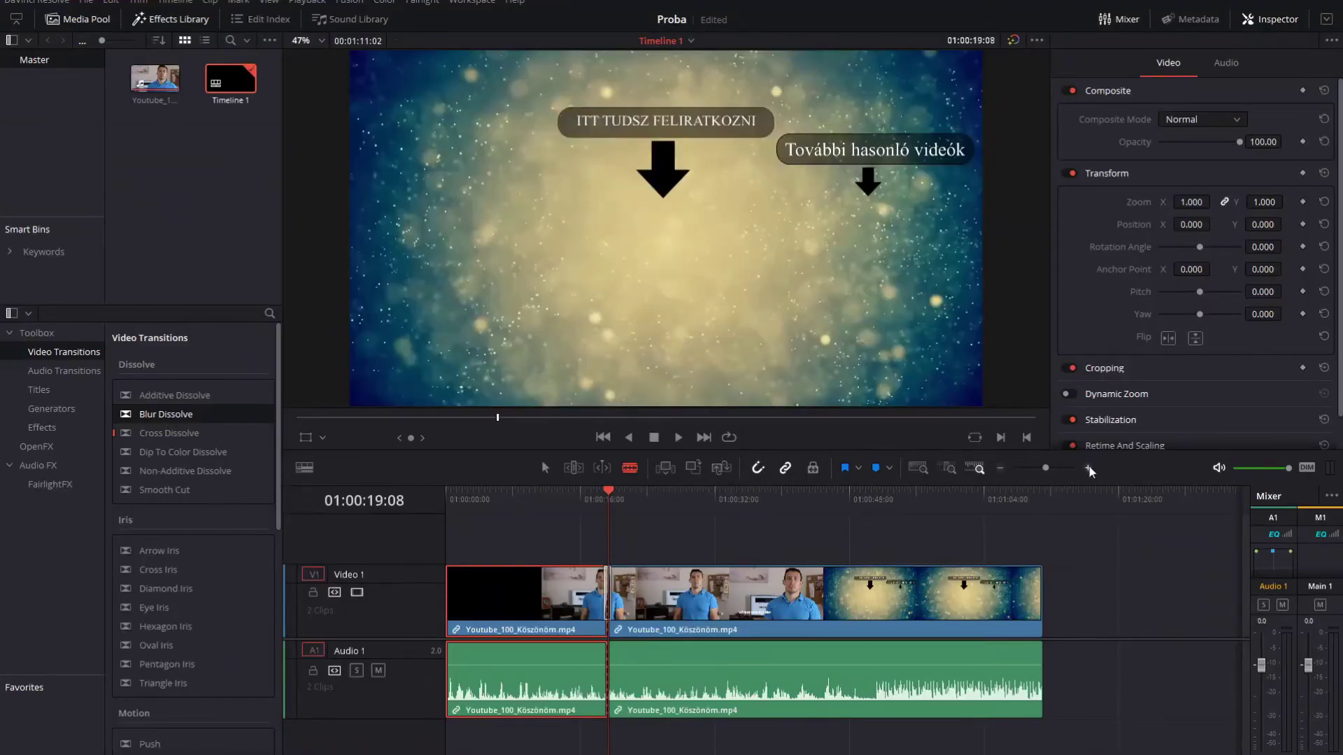
left_click(1088, 468)
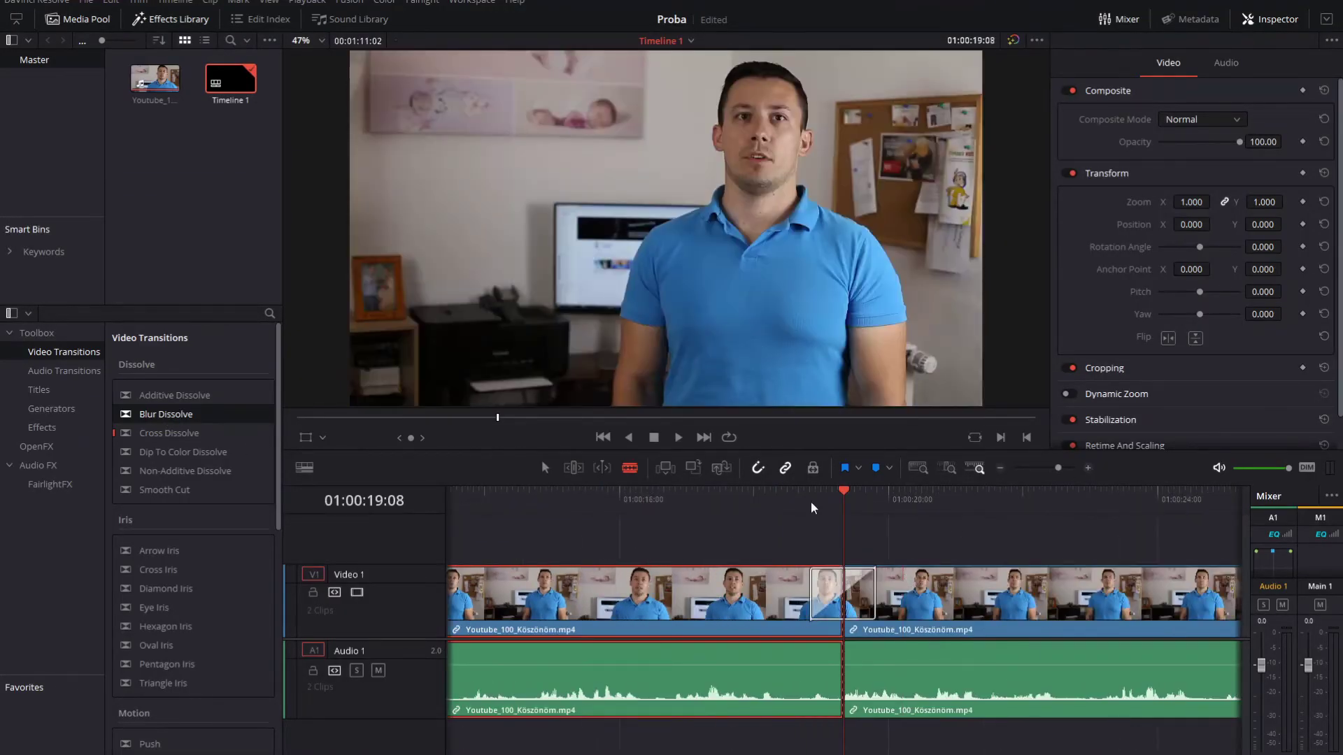
left_click(811, 503)
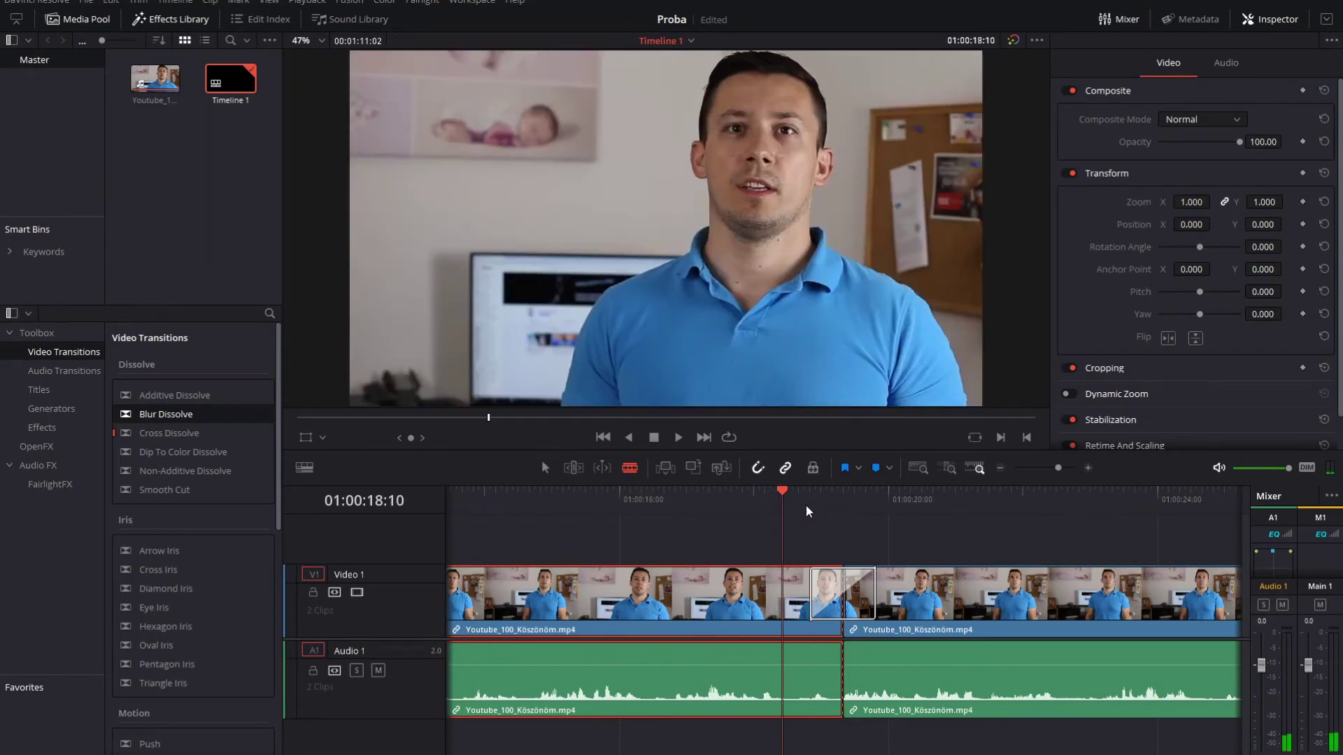
left_click_drag(811, 497, 810, 498)
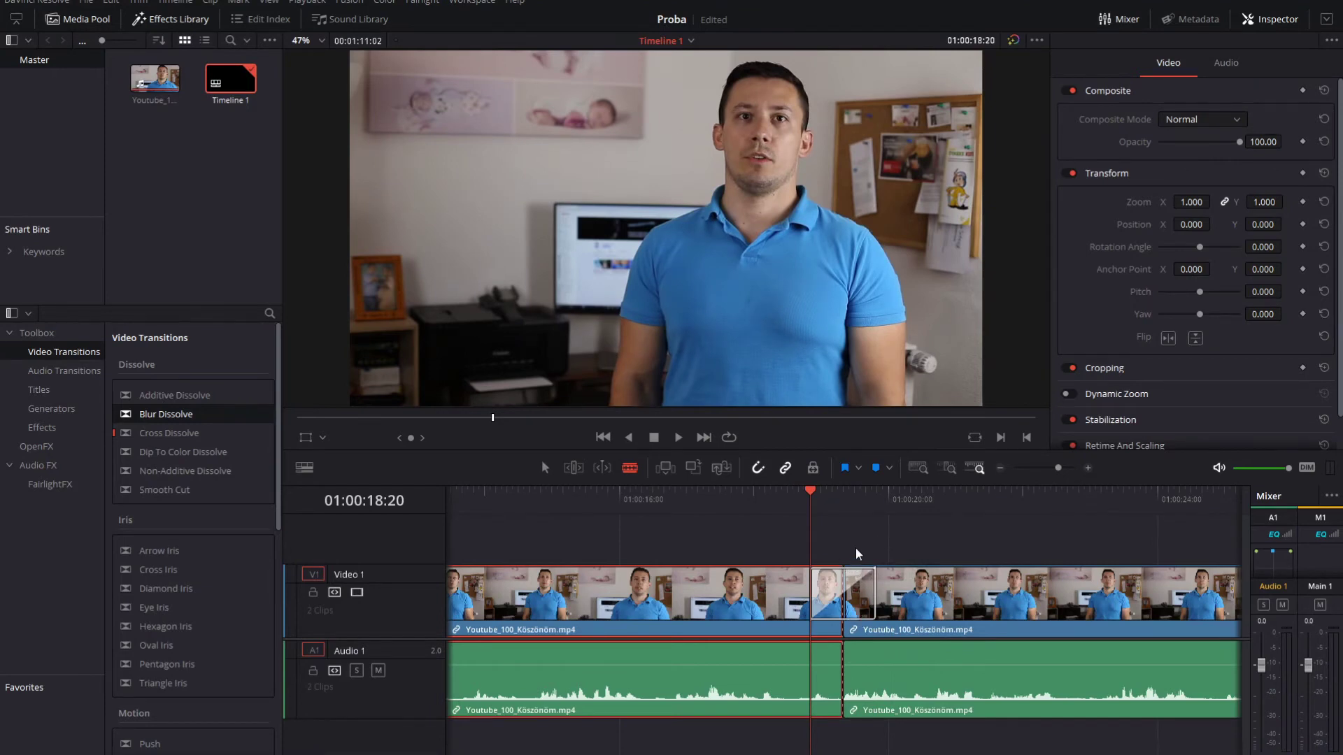
key("space")
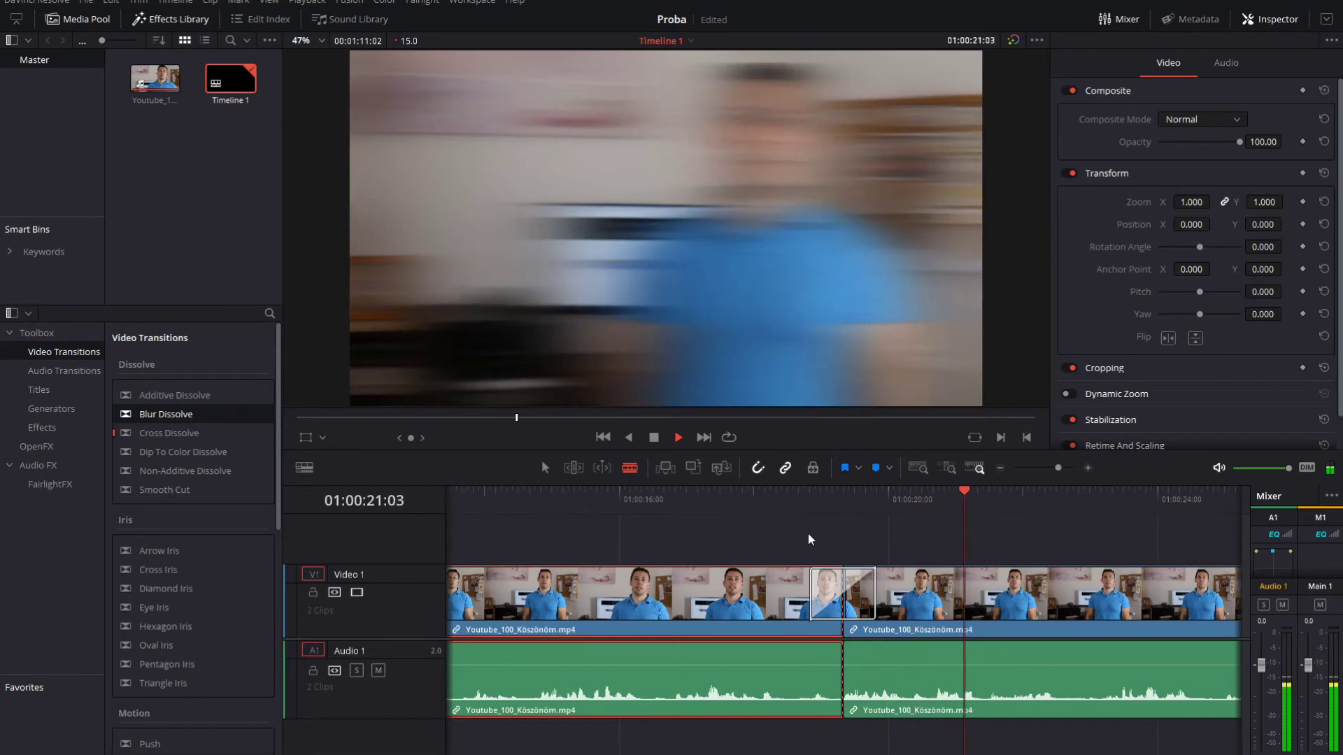
key("space")
key("Up")
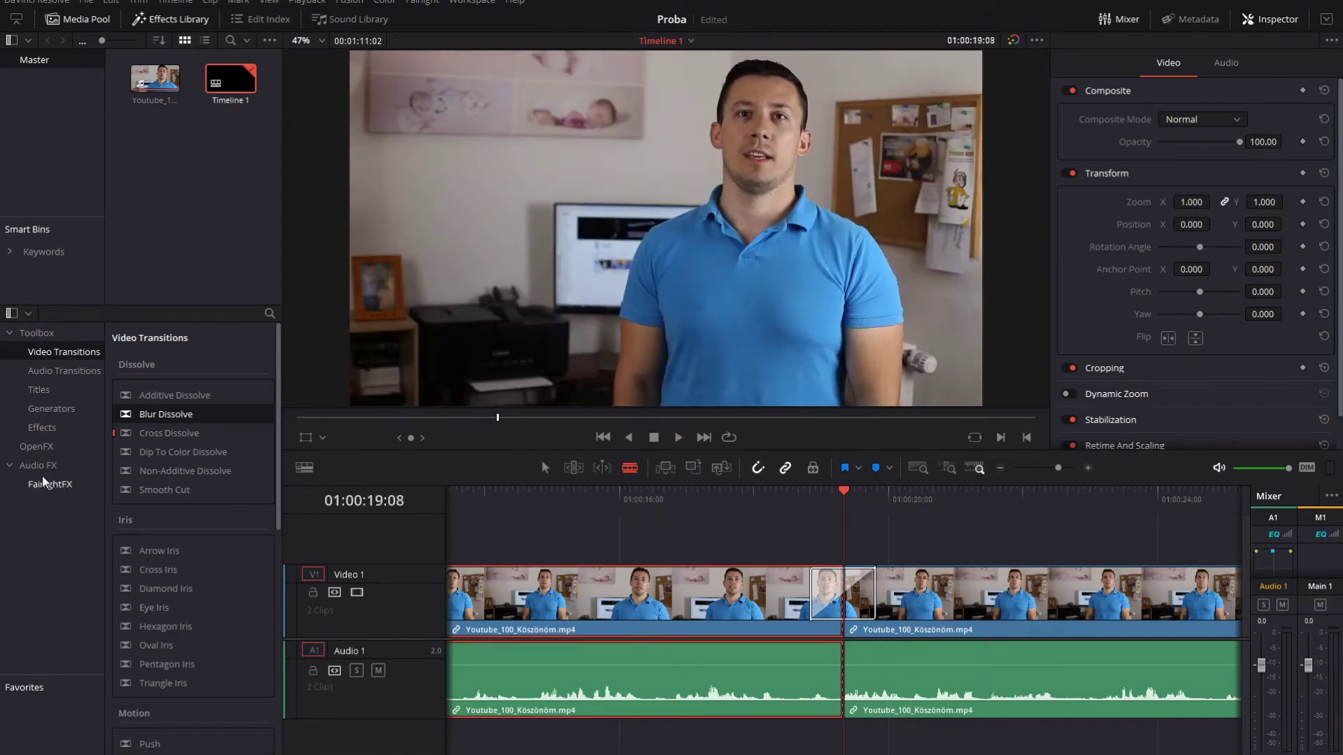
- Browse the FairlightFX audio effects, looking at Flanger and Limiter
left_click(46, 468)
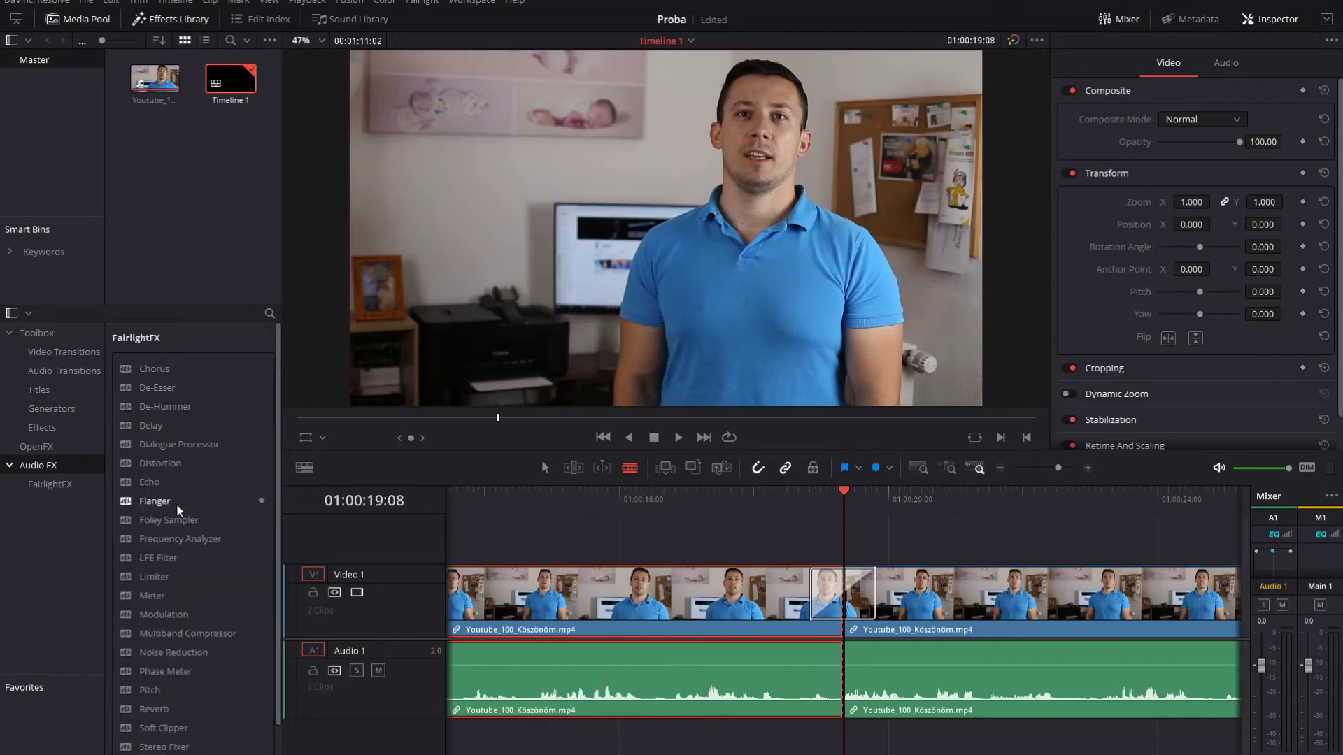
left_click(178, 509)
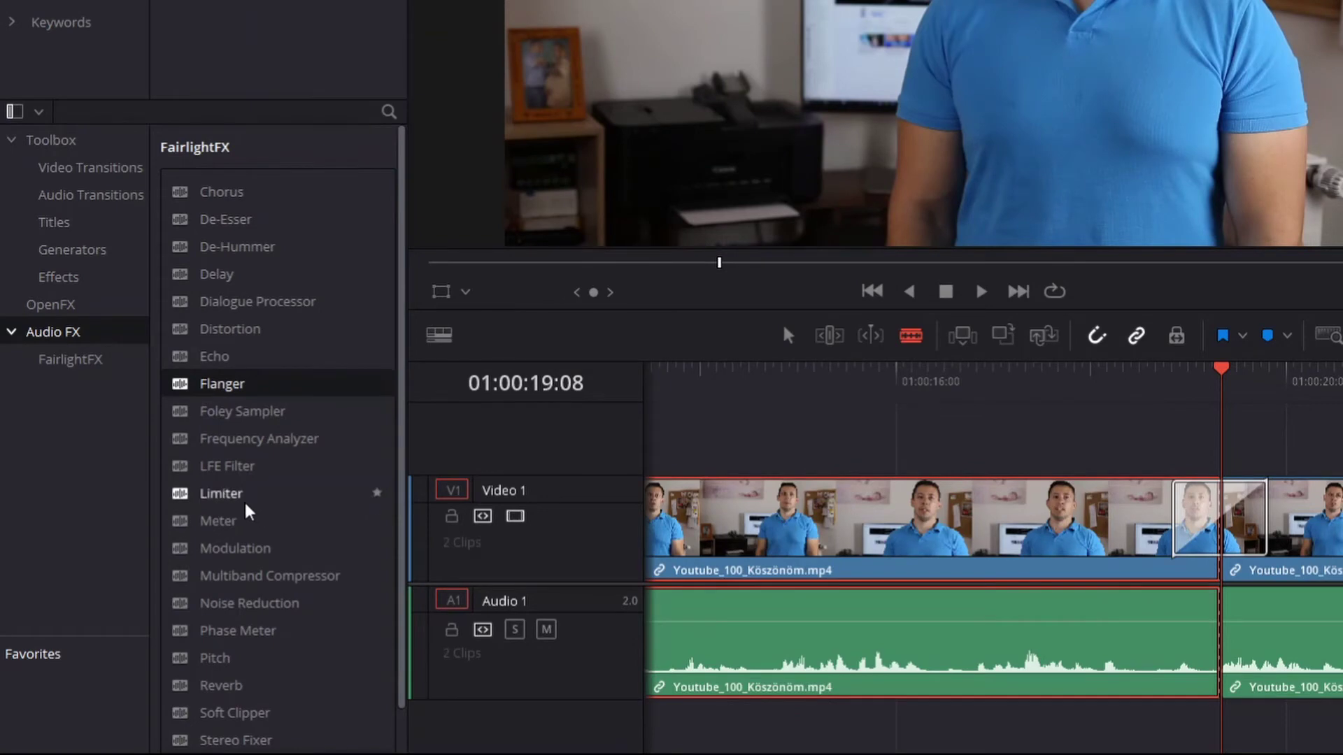
left_click(221, 494)
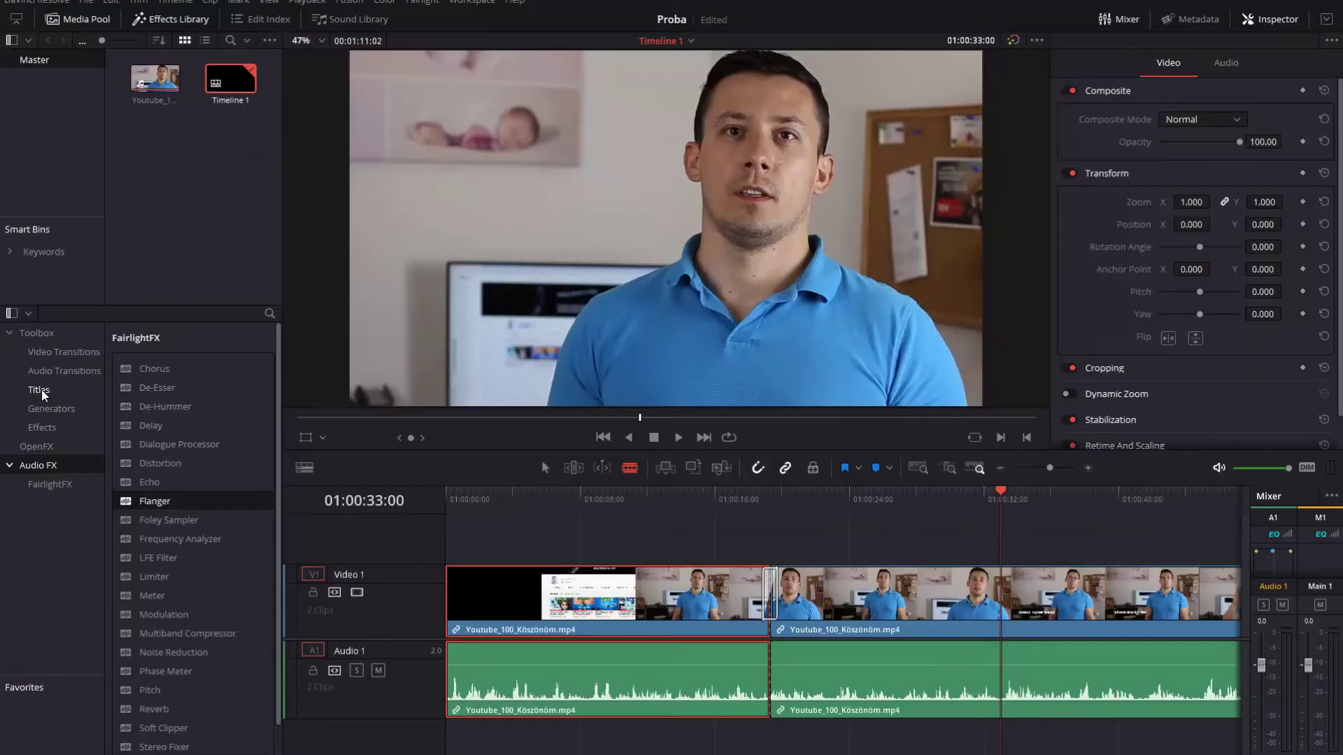
- Place the plain Text title from Toolbox Titles on a new track above Video 1
left_click(42, 391)
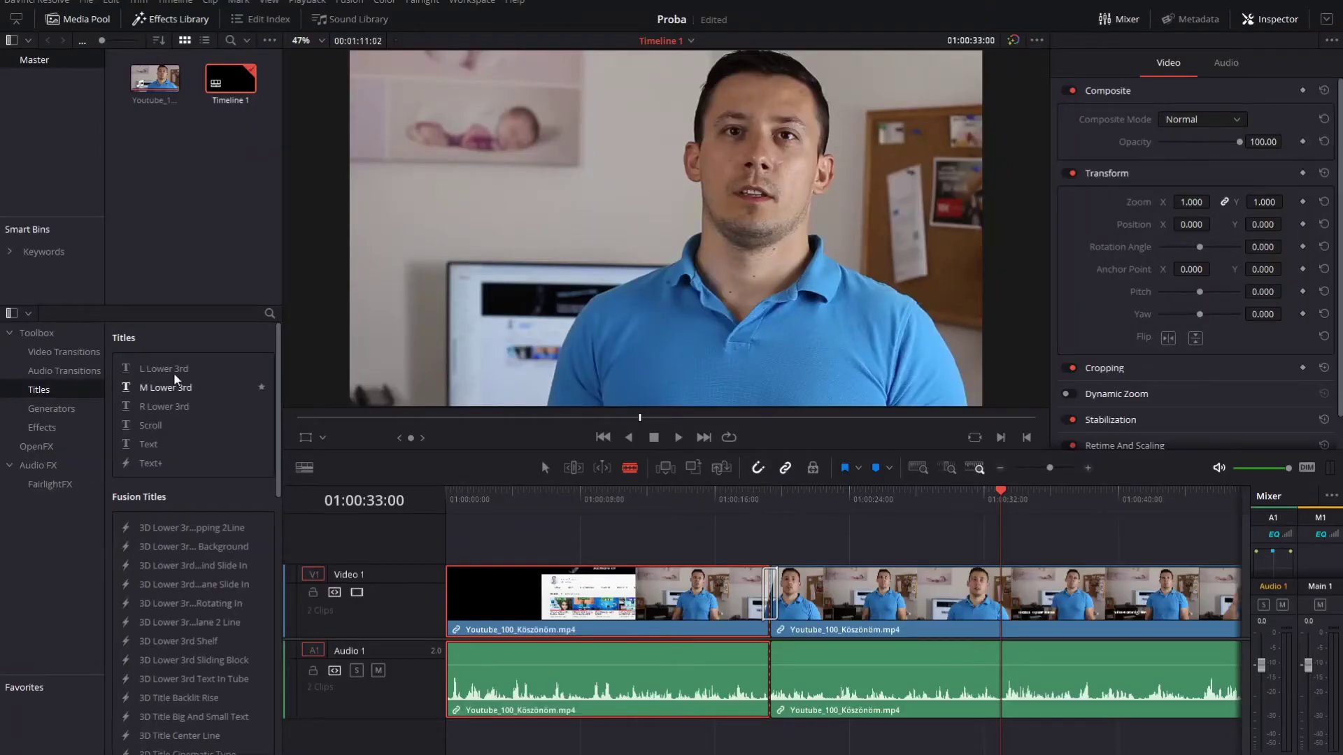
scroll(196, 552, "down", 2)
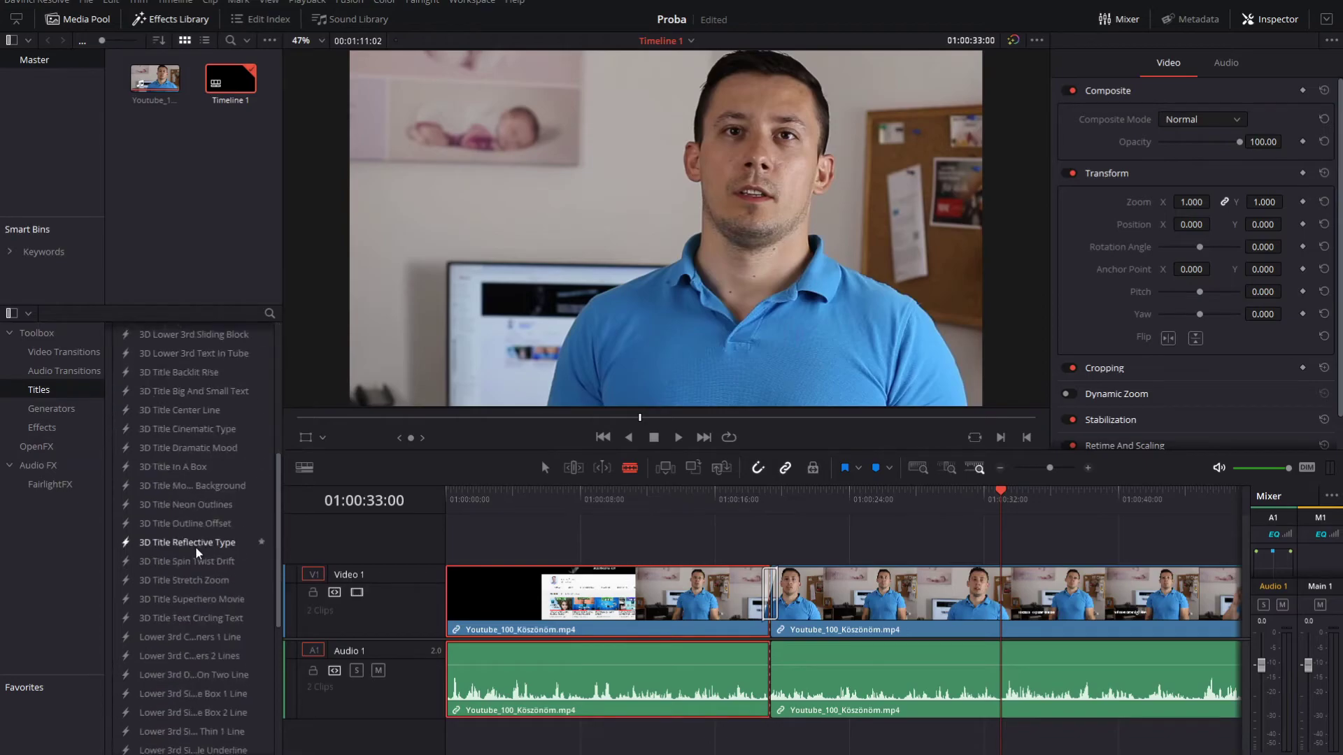
scroll(197, 552, "down", 10)
scroll(235, 548, "up", 8)
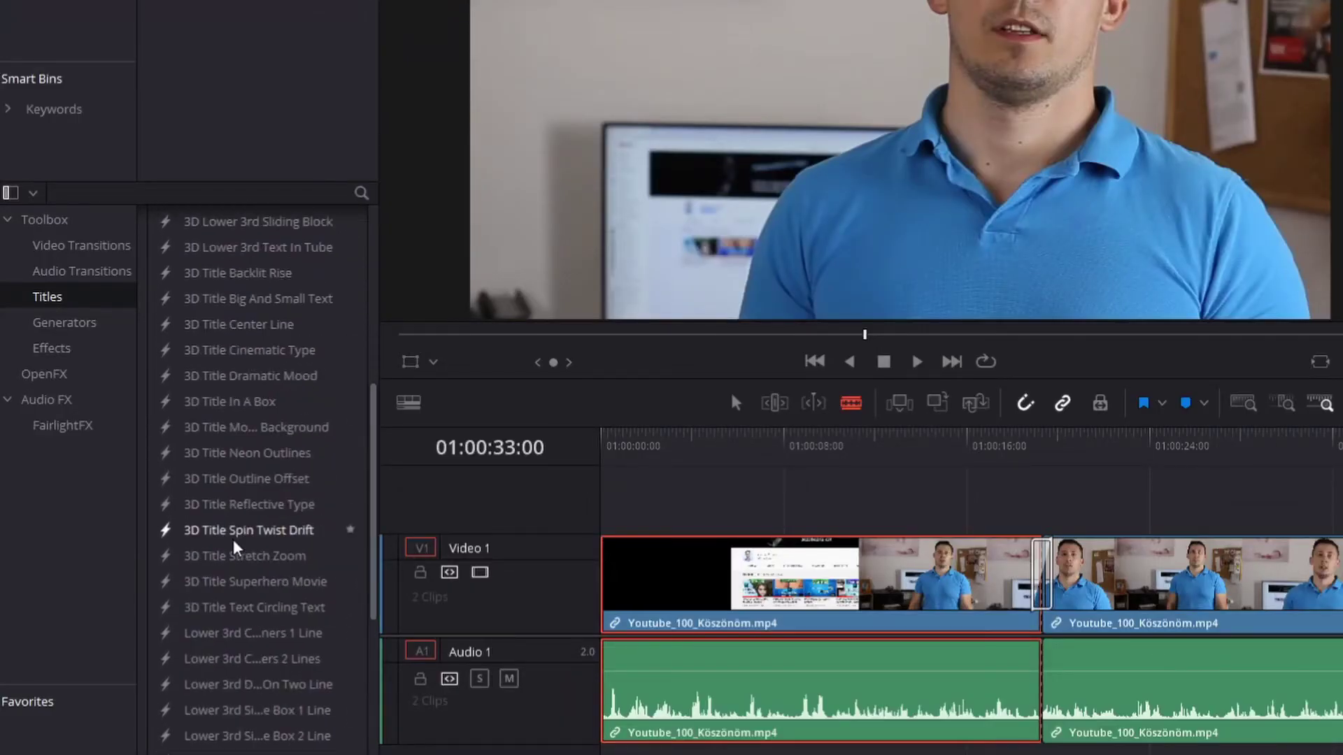
scroll(234, 548, "up", 4)
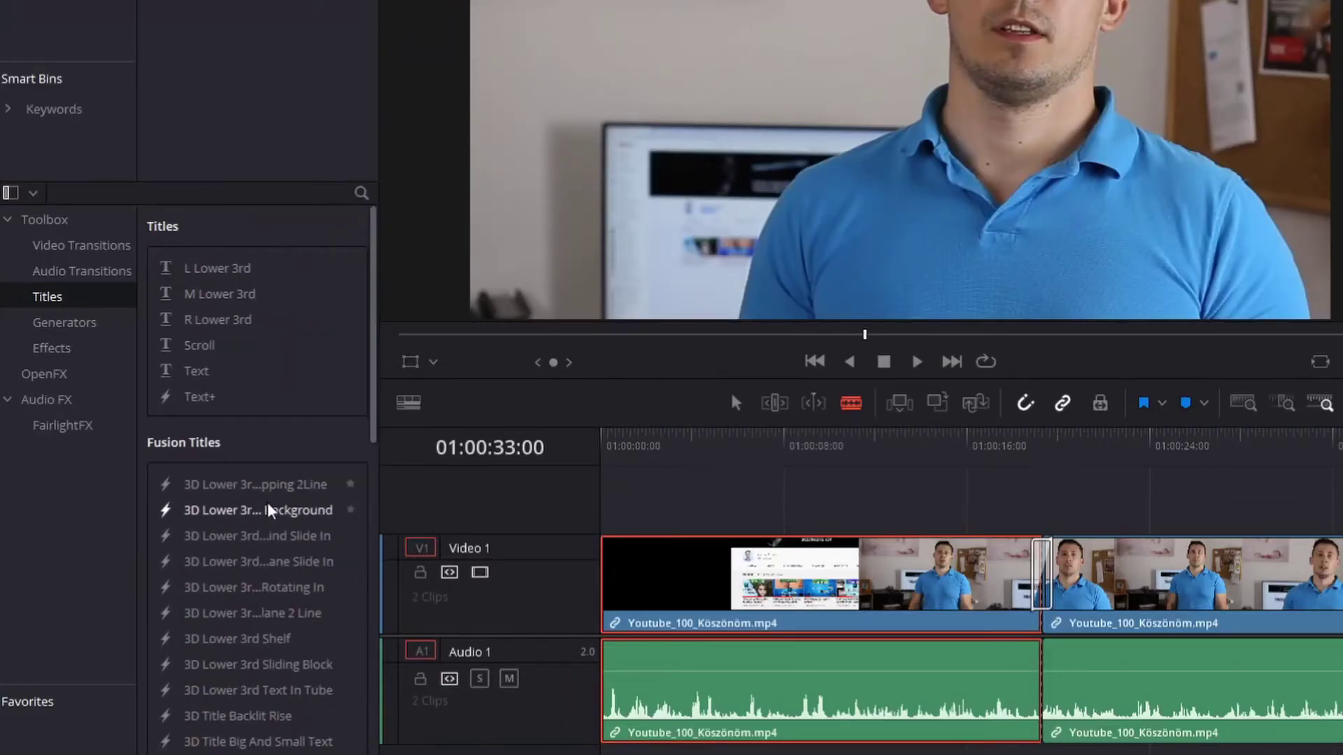
left_click(197, 371)
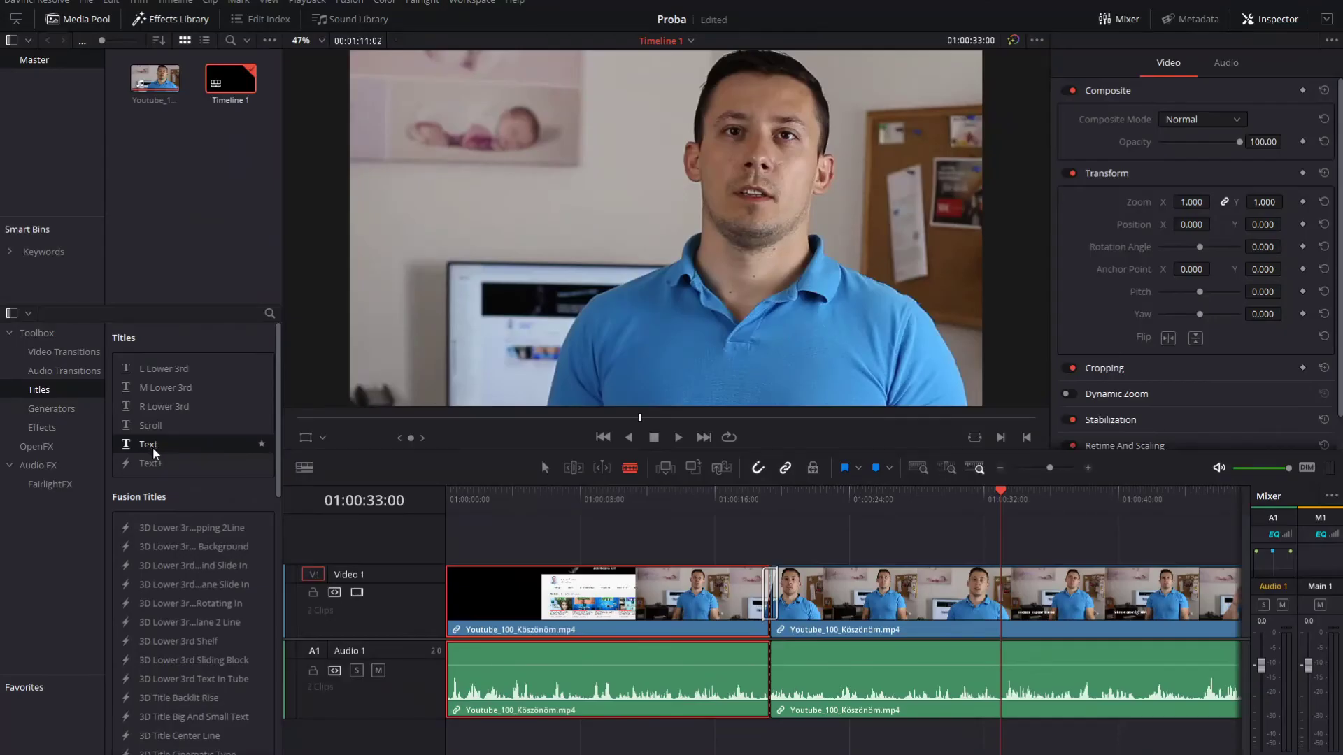
left_click_drag(155, 454, 824, 554)
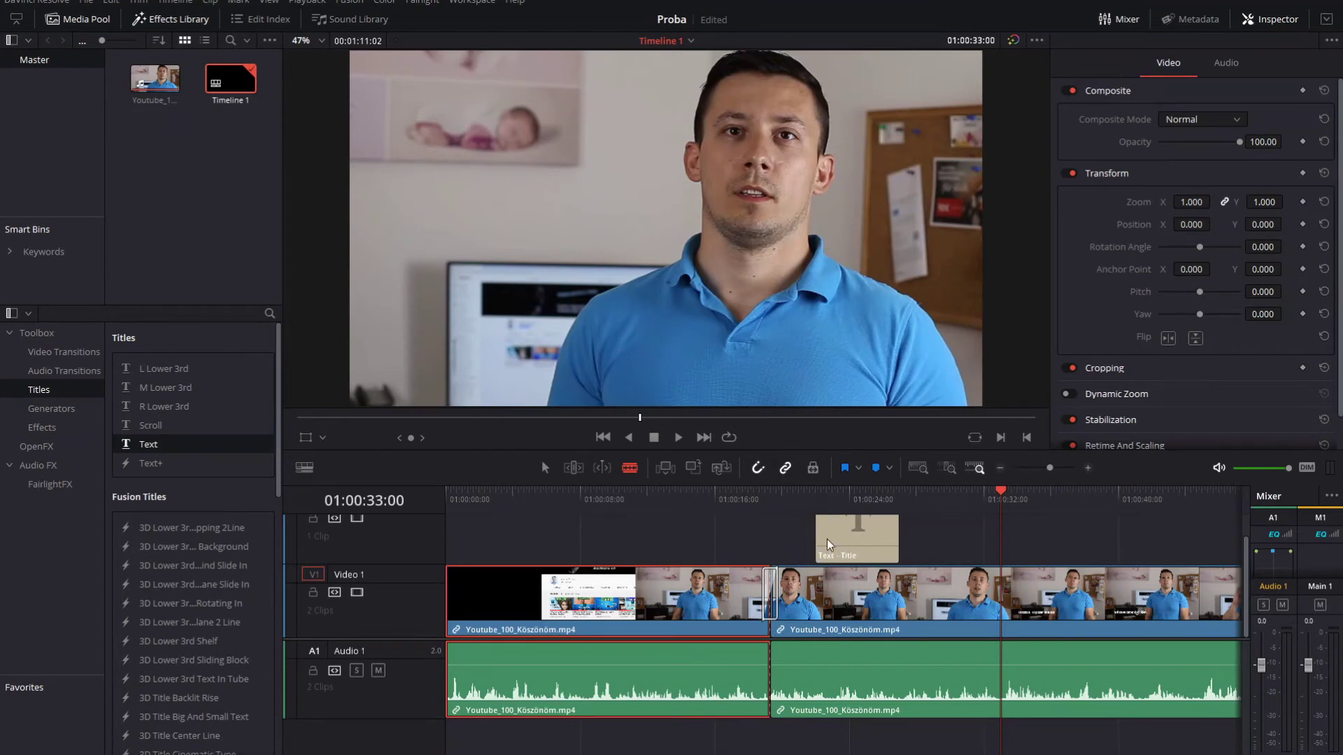
- Make the Text title read 'Proba' at size 575 with tracking -5
left_click(840, 502)
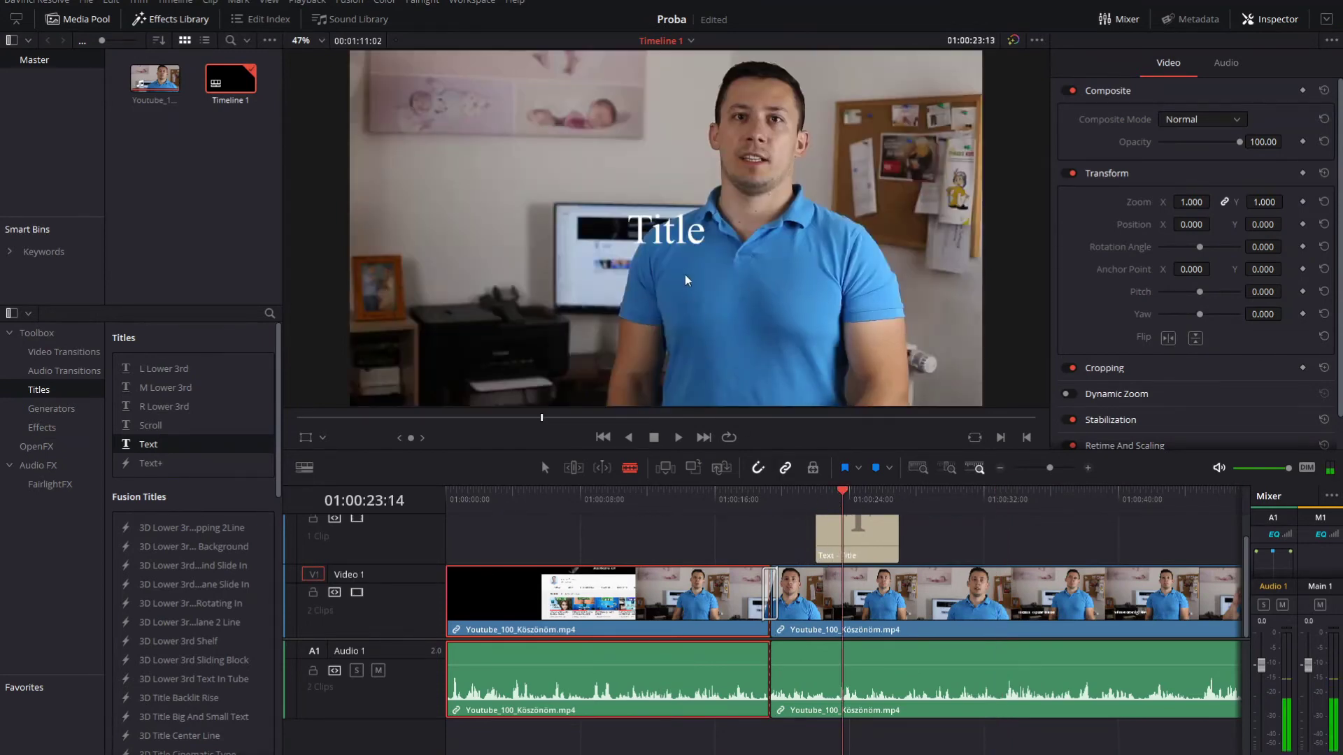
left_click(866, 539)
type("P")
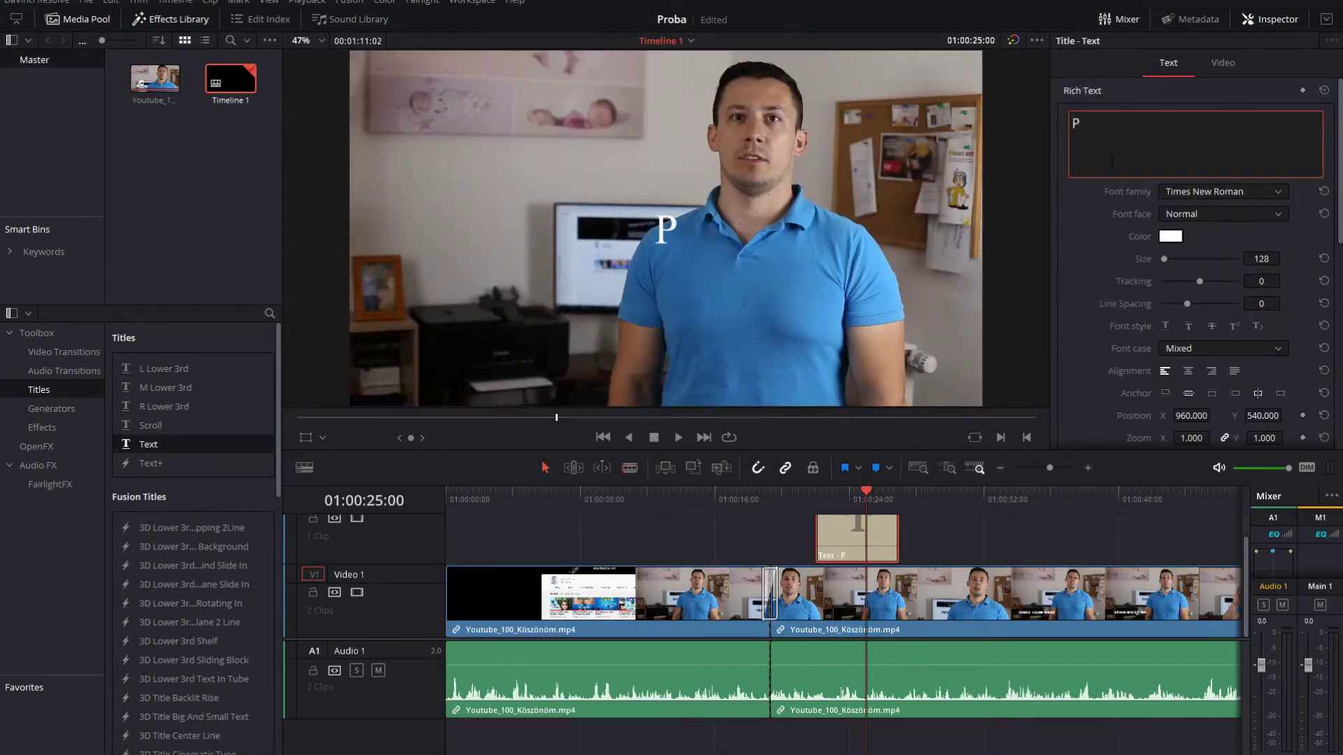
type("roba")
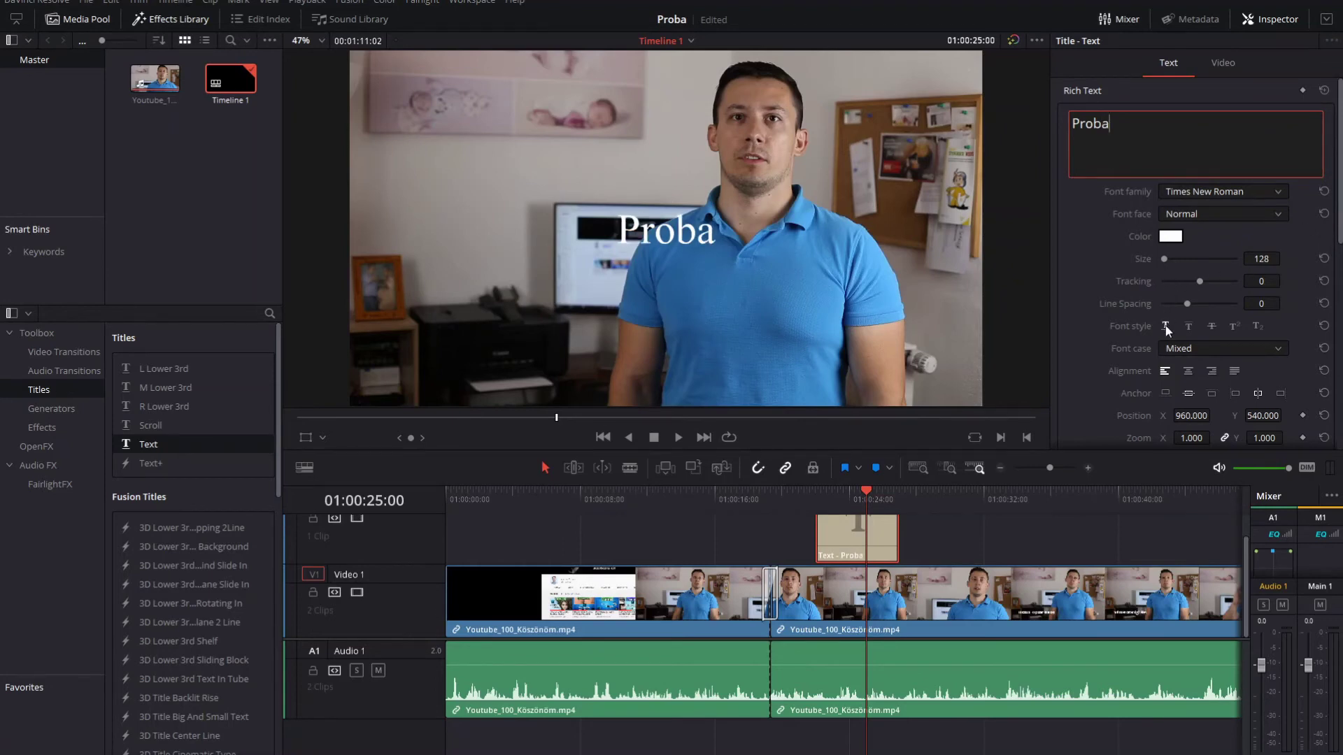
left_click_drag(1165, 258, 1197, 283)
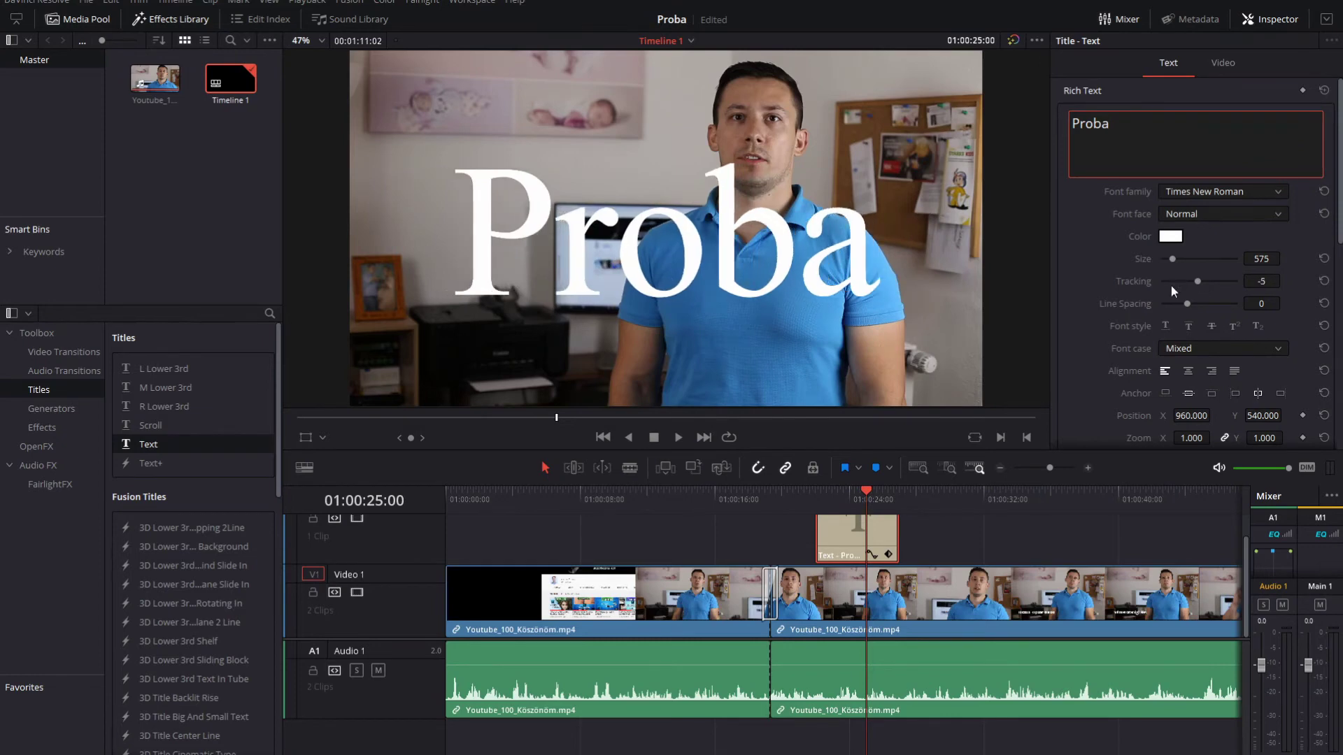
- Adjust the title's background box width, height and outline, ending with outline width 0
scroll(1182, 307, "down", 4)
scroll(1183, 329, "down", 5)
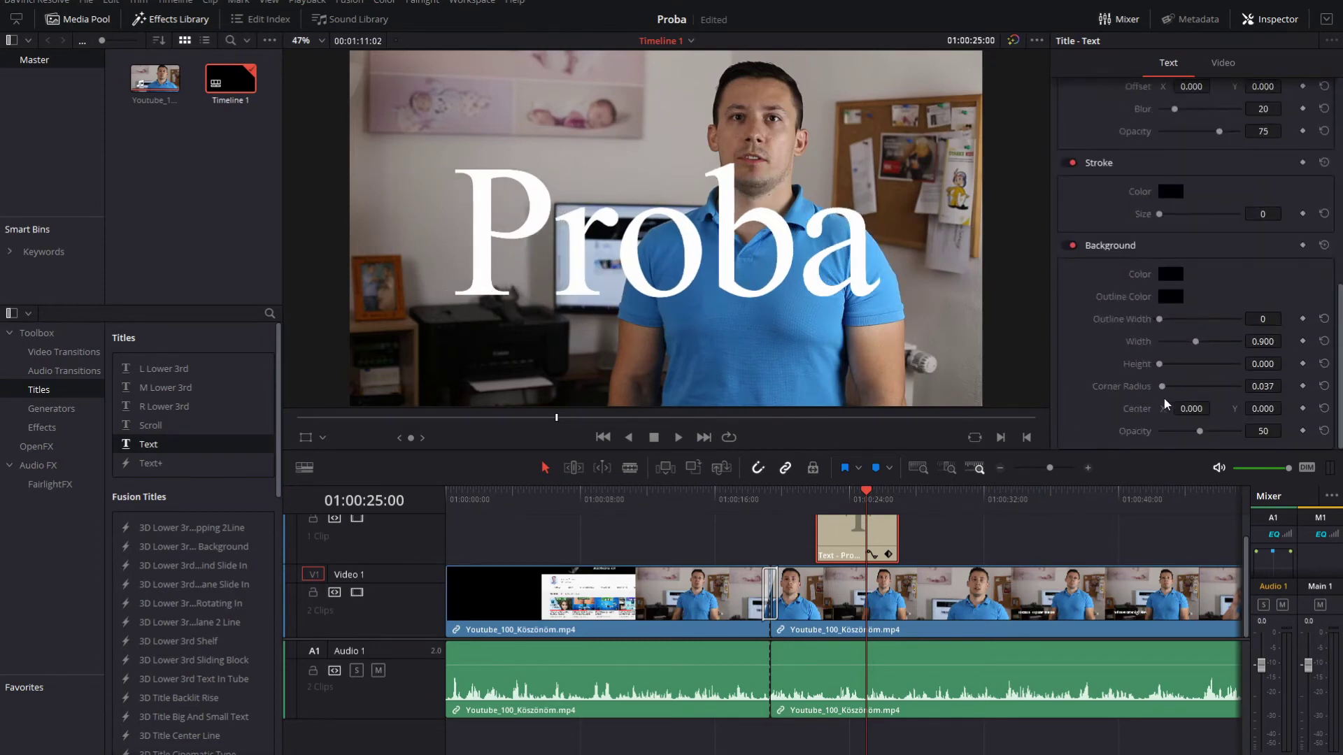
left_click_drag(1162, 320, 1177, 369)
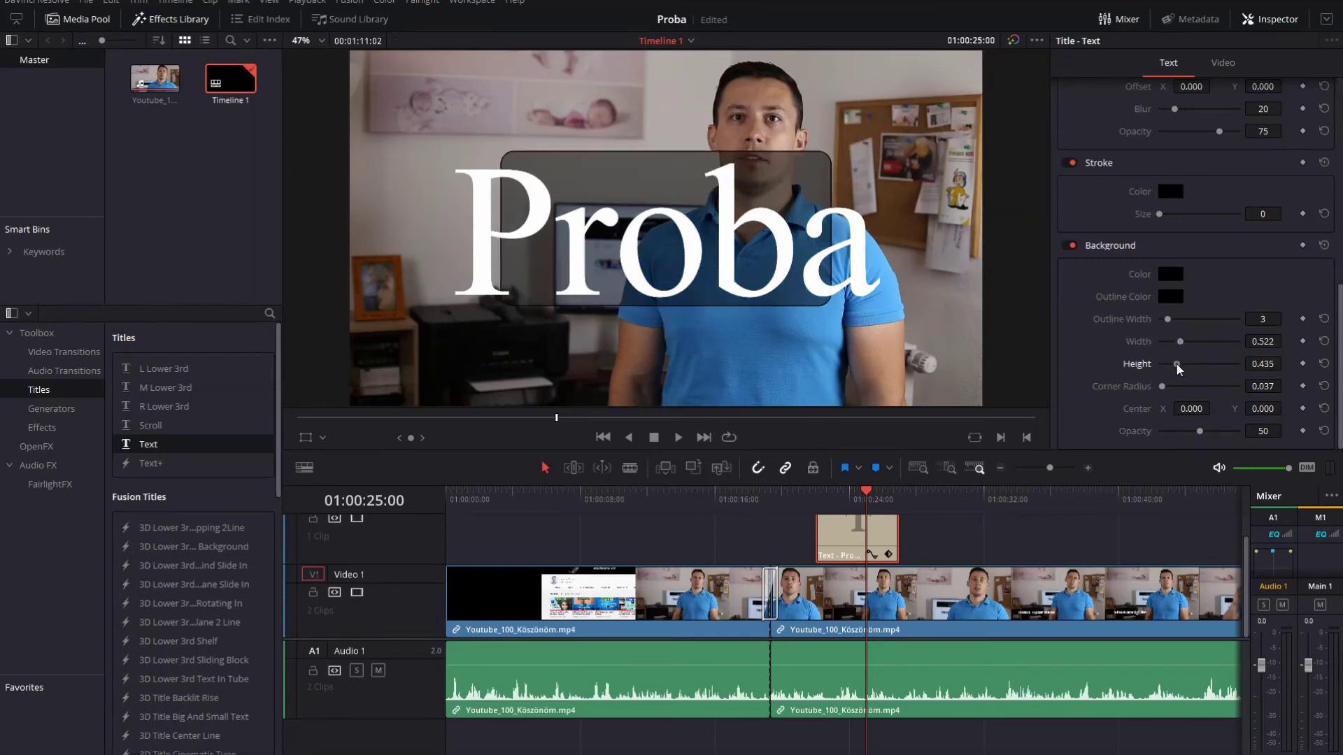
mouse_move(1179, 342)
left_mouse_down()
mouse_move(1181, 322)
mouse_move(1184, 363)
left_mouse_up()
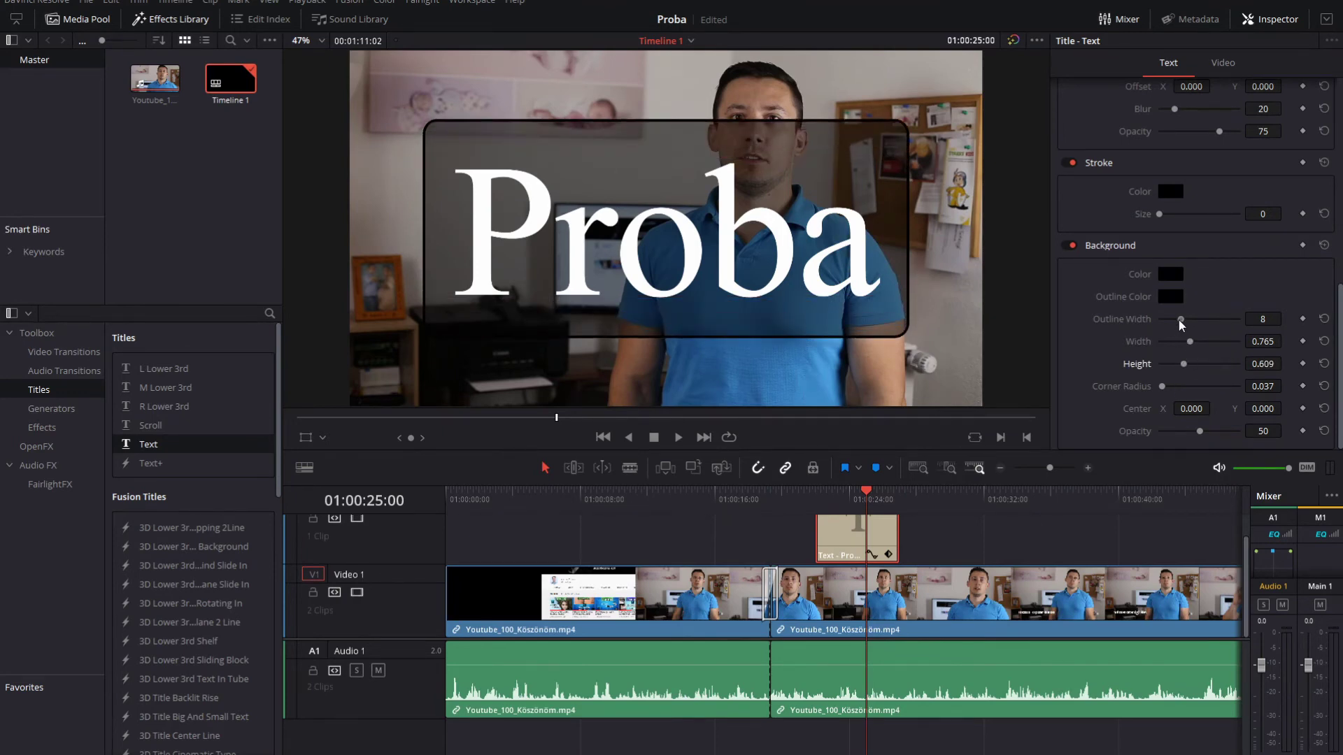
left_click_drag(1181, 319, 1157, 323)
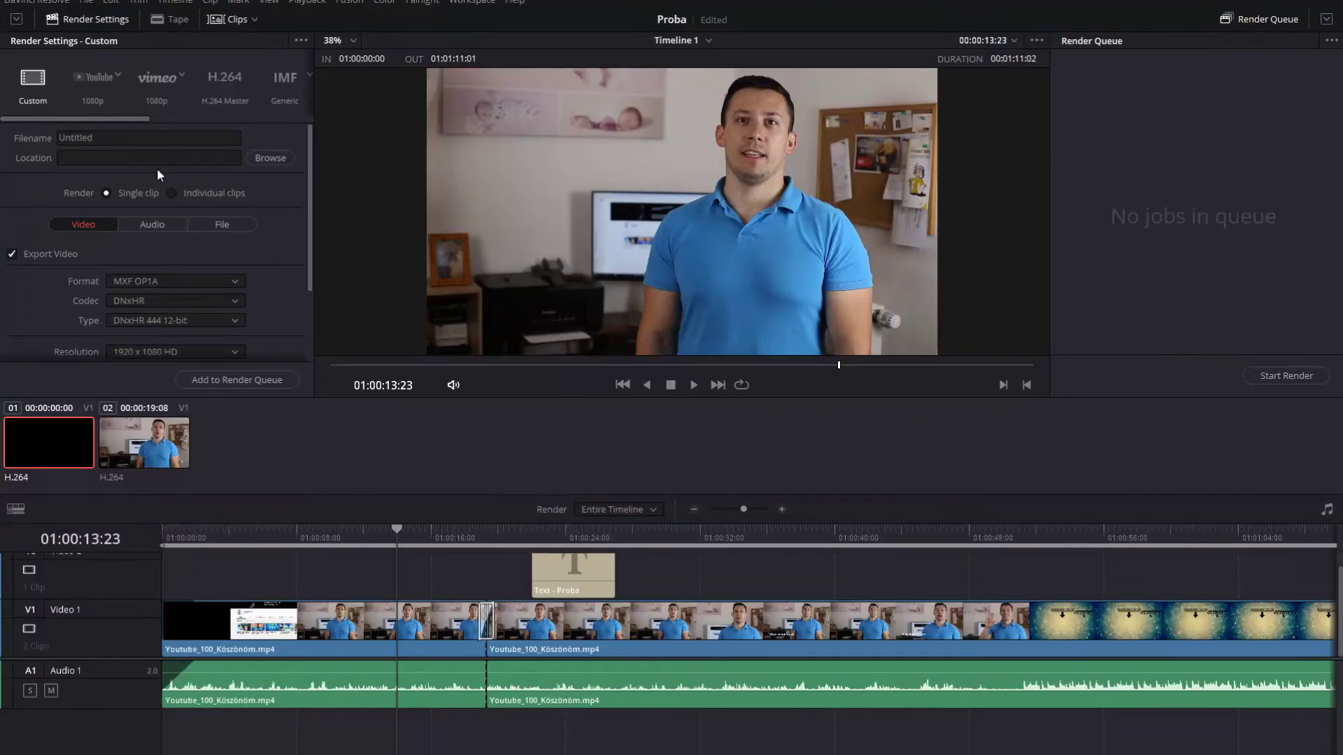
- Apply the YouTube 1080p render preset on the Deliver page
left_click_drag(93, 119, 276, 105)
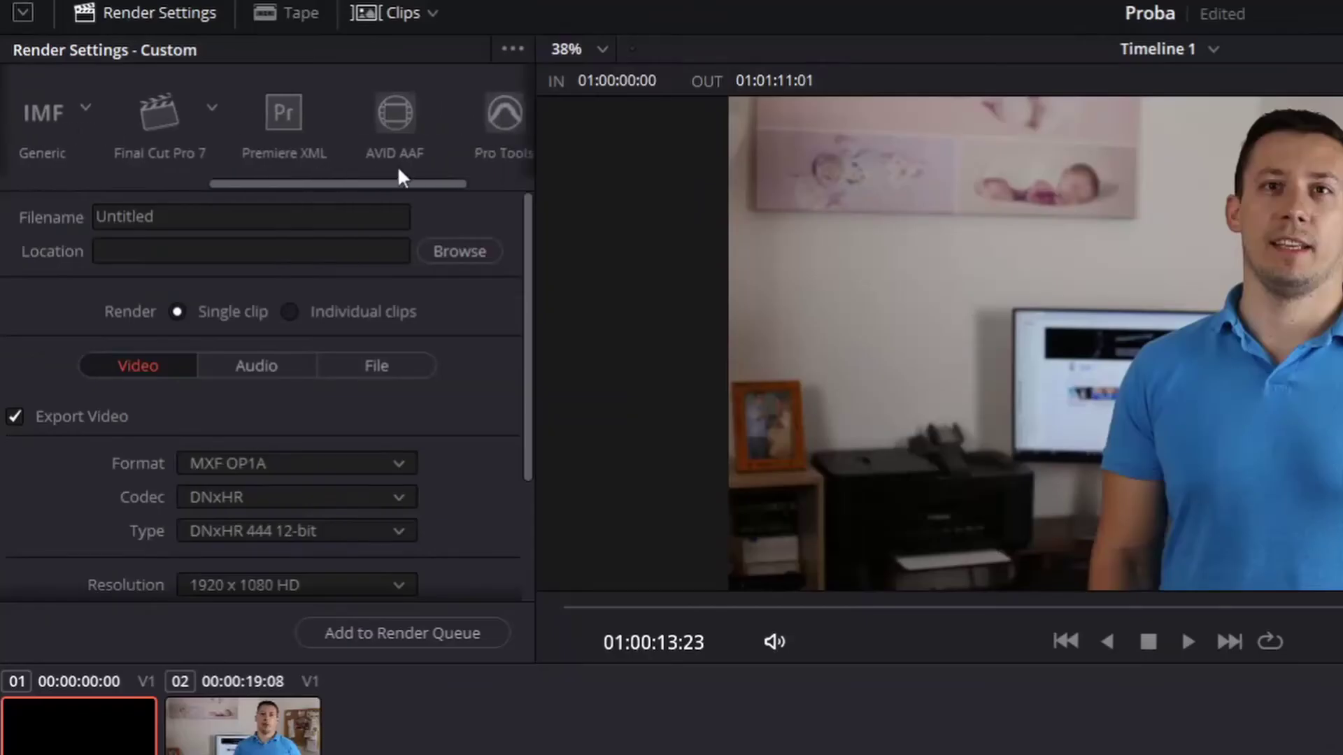
left_click_drag(472, 159, 157, 162)
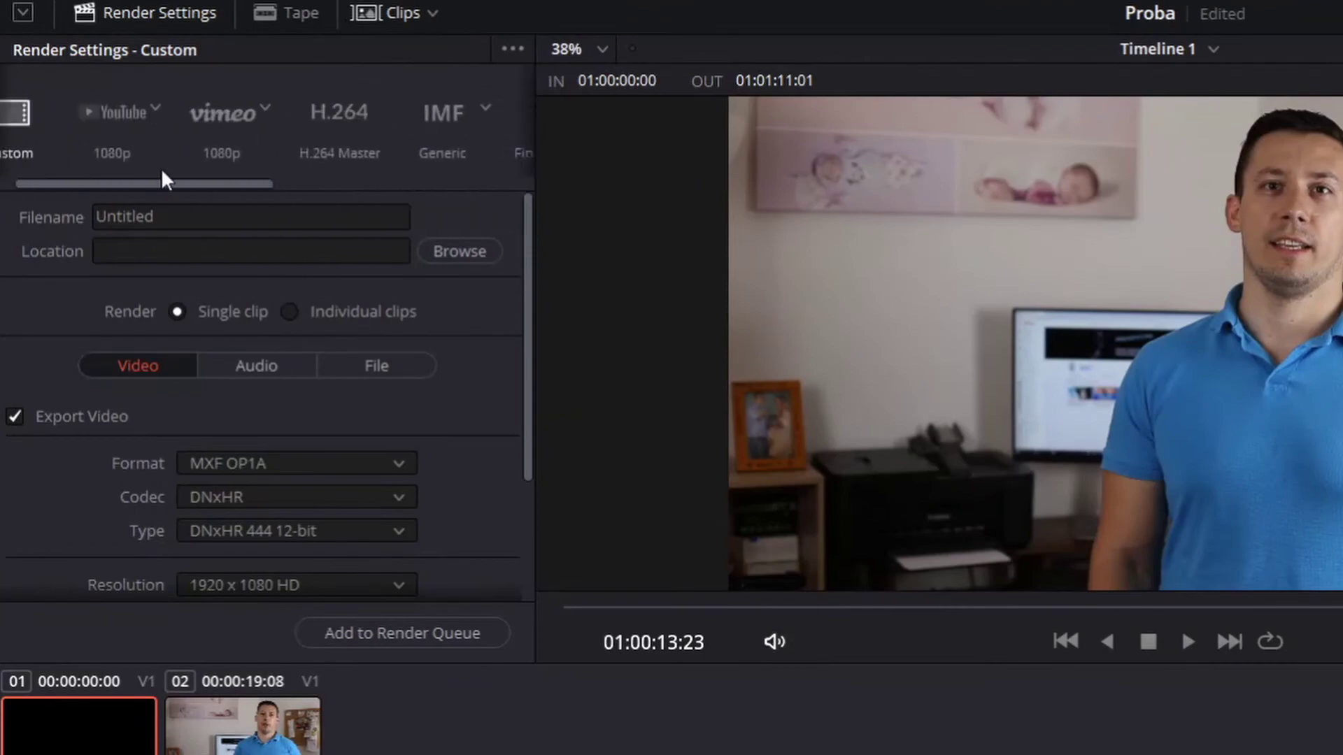
left_click(162, 158)
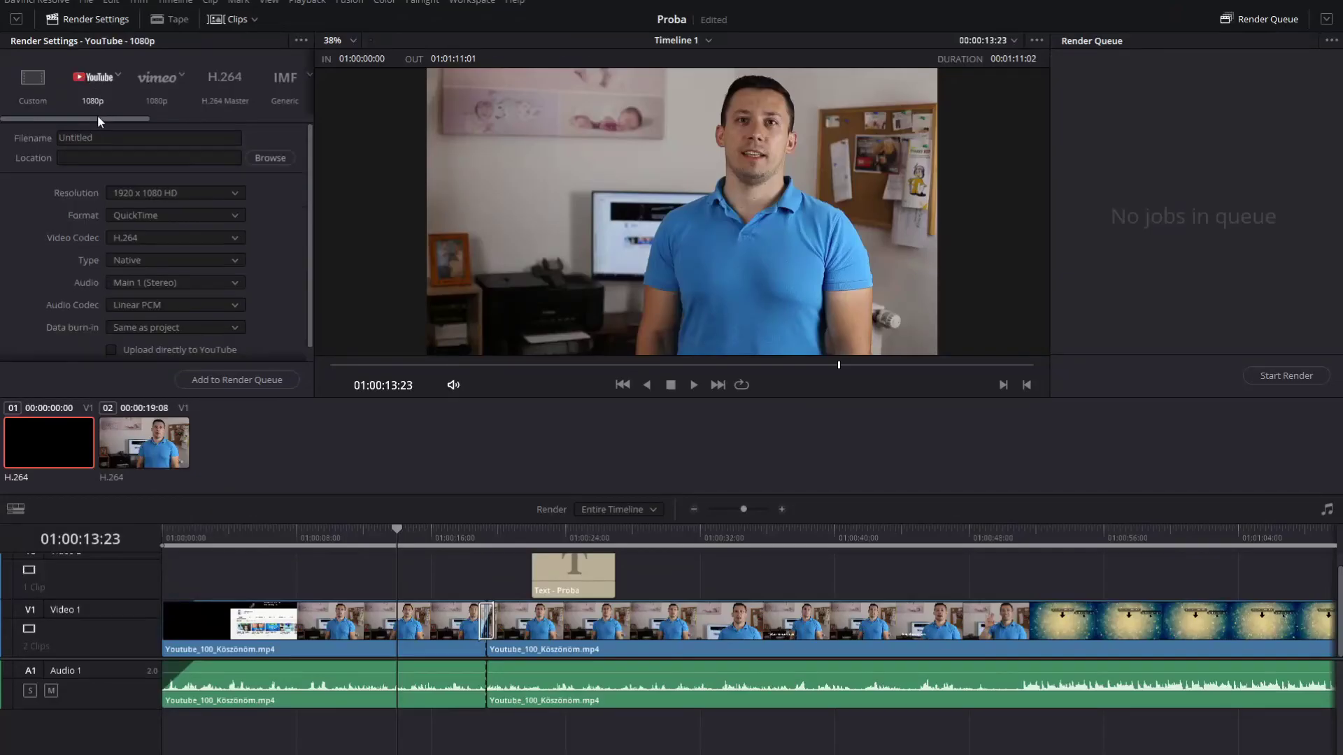
- Set the output format to MP4 and add the job to the render queue
left_click(186, 215)
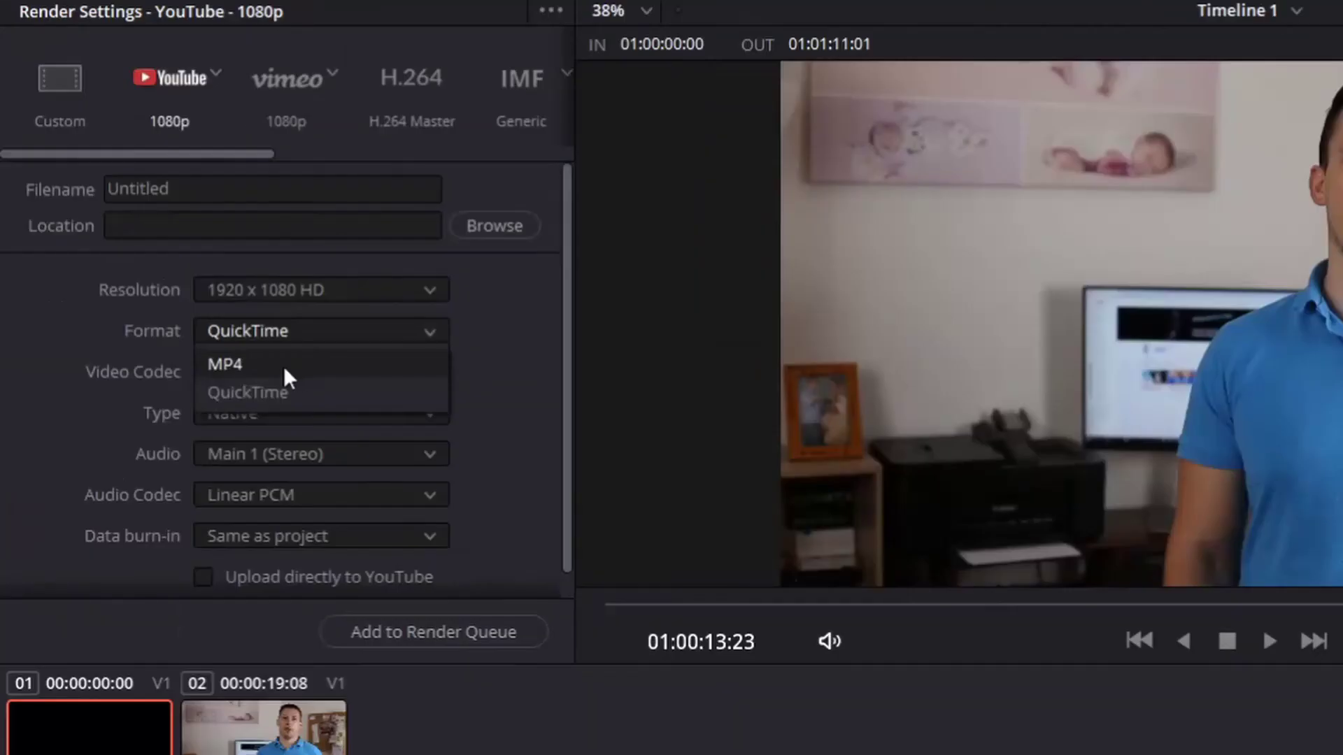
left_click(158, 234)
scroll(493, 451, "down", 1)
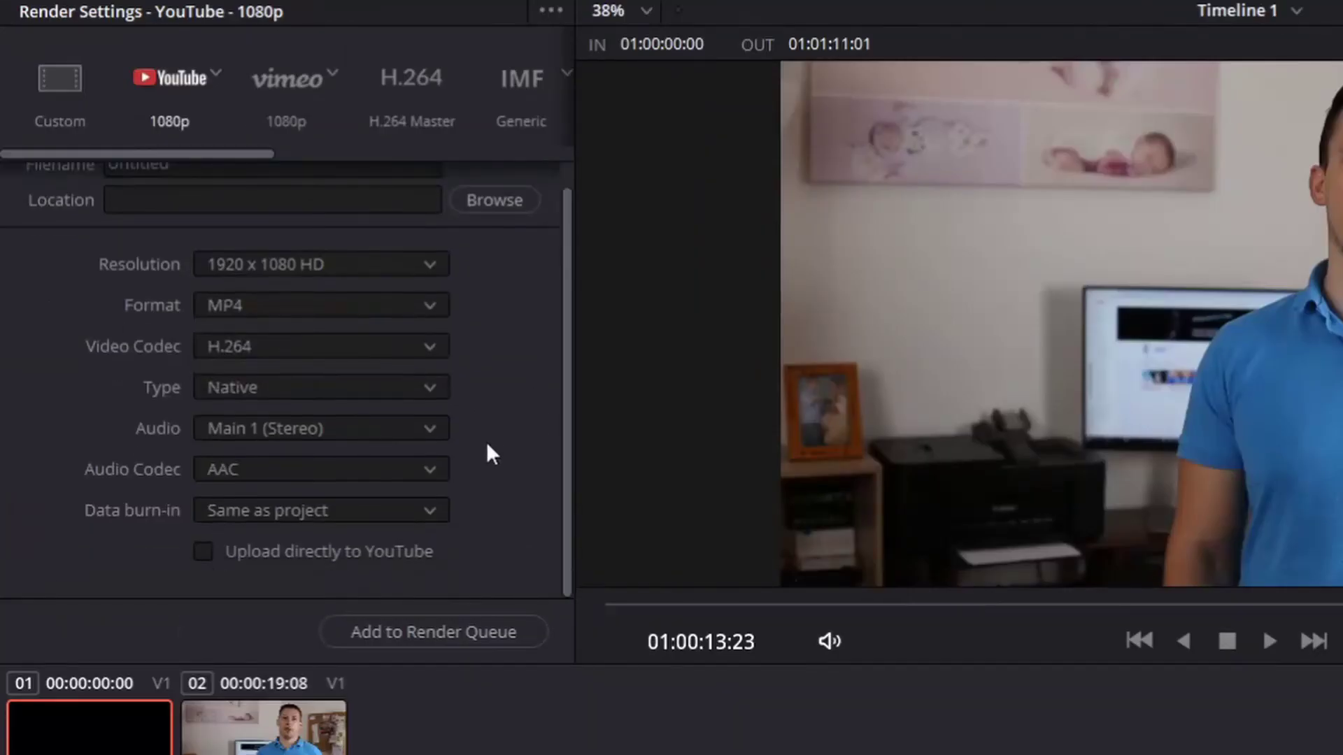
scroll(483, 455, "up", 1)
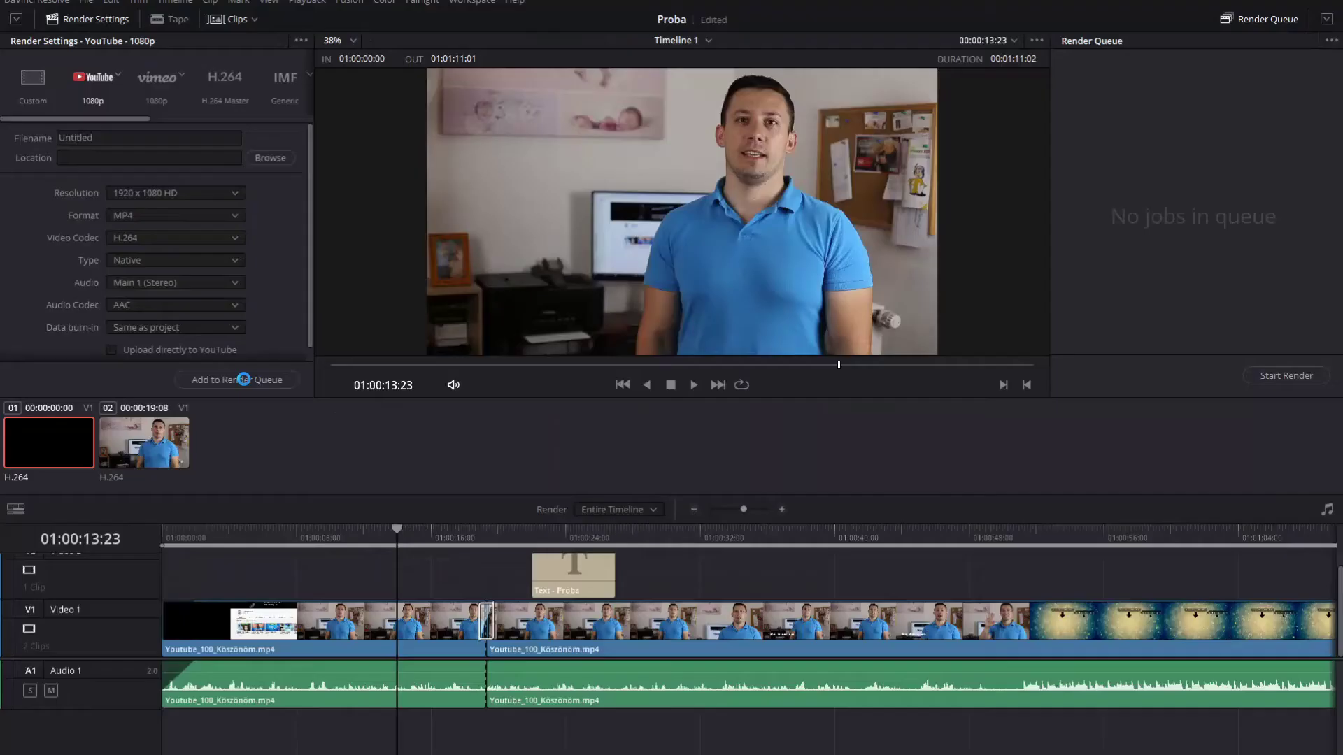
left_click(446, 631)
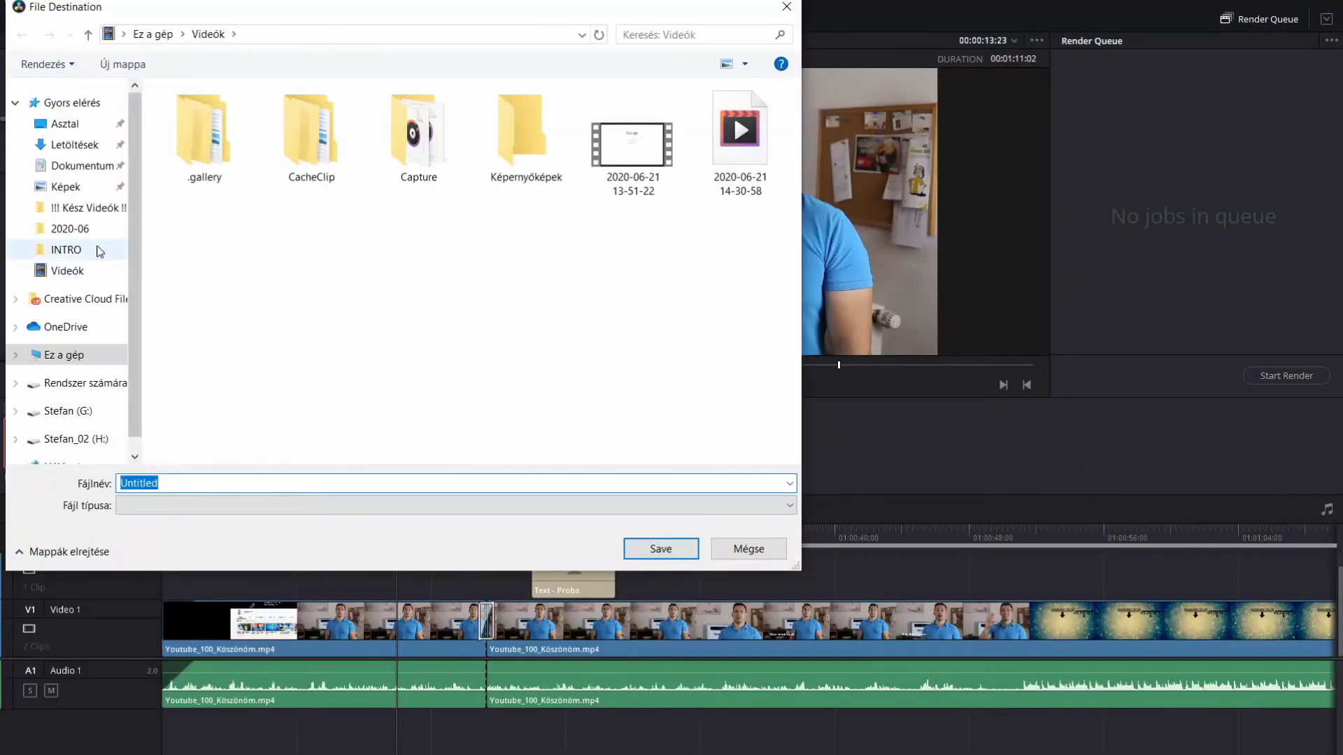
- Save the render to the Desktop (Asztal) as Job 1 and start rendering it
left_click(73, 130)
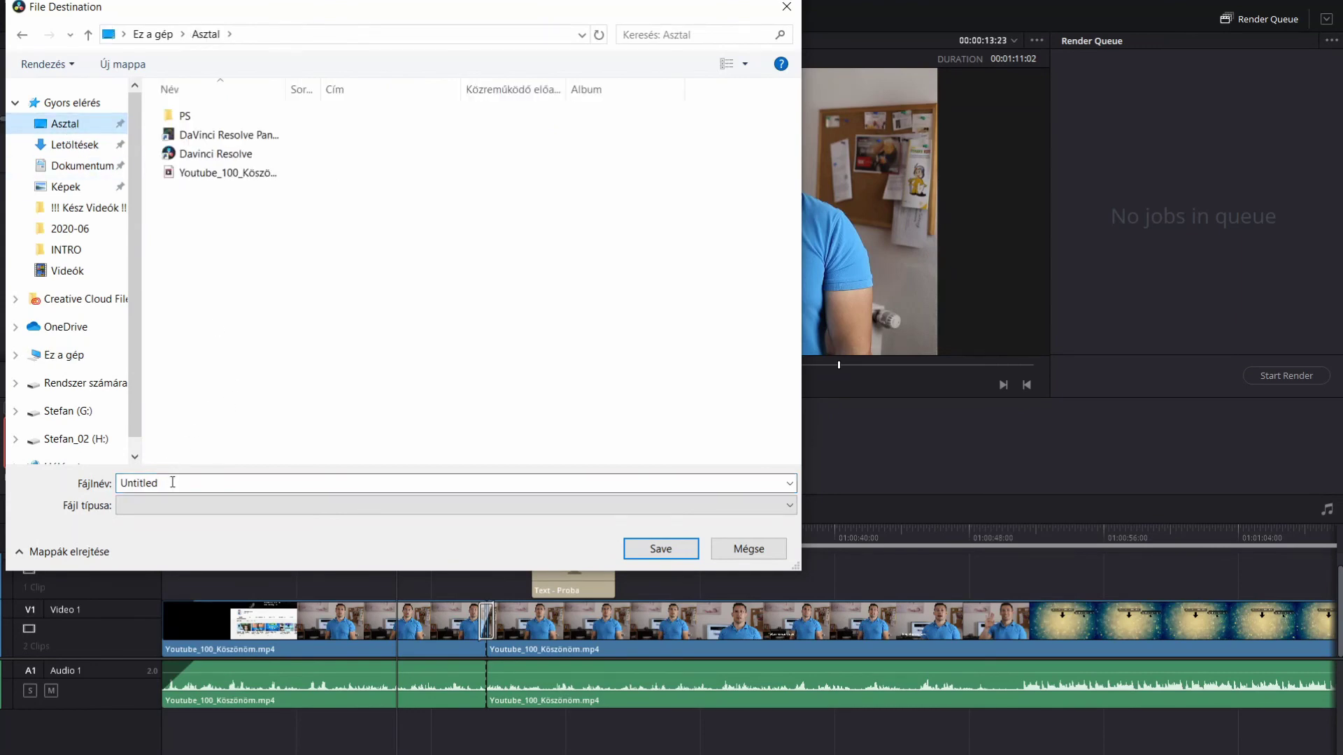
left_click(655, 550)
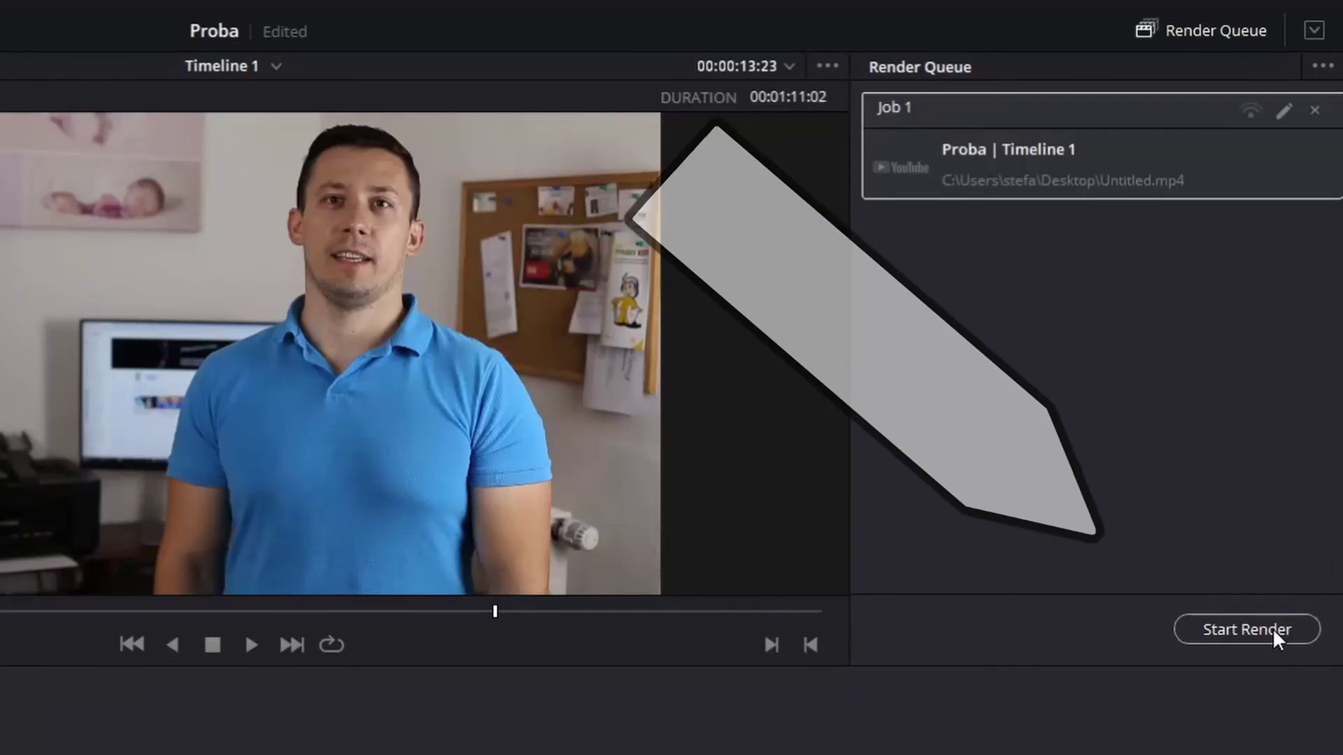
left_click(1273, 628)
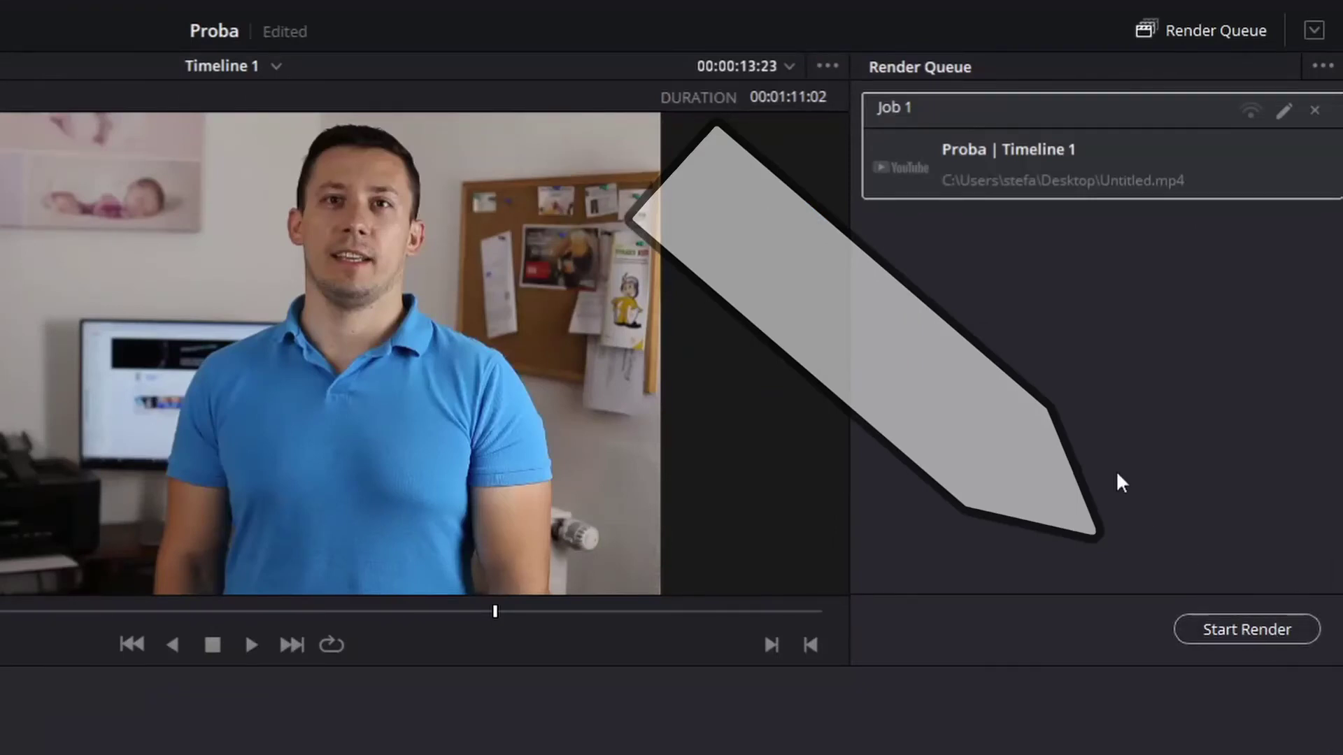